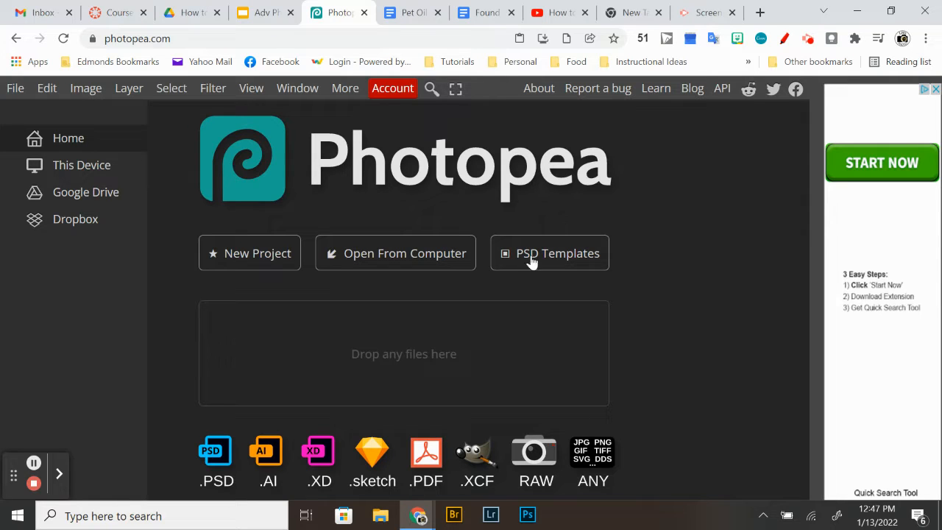
# Start opening a file and browse to the Samples and Sets of Photos folder in My Drive on Google Drive (G:)
pyautogui.click(22, 89)
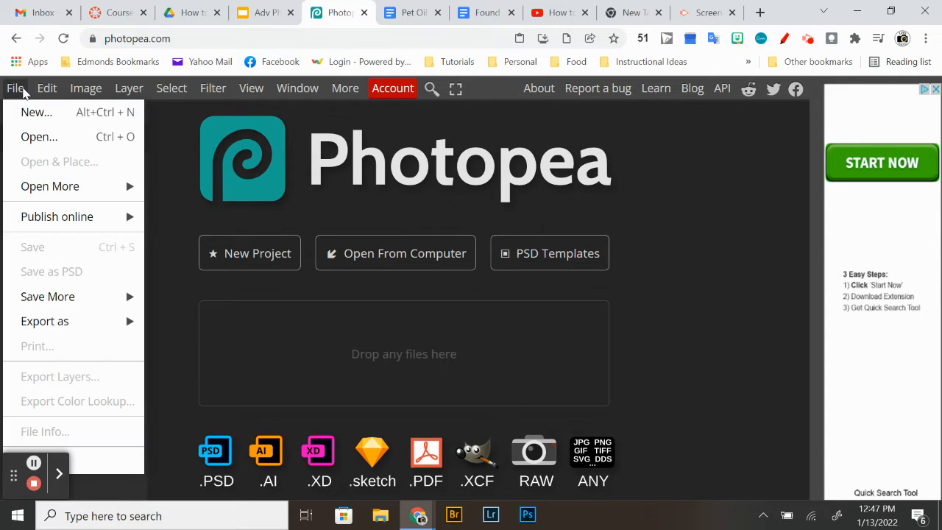
pyautogui.click(34, 136)
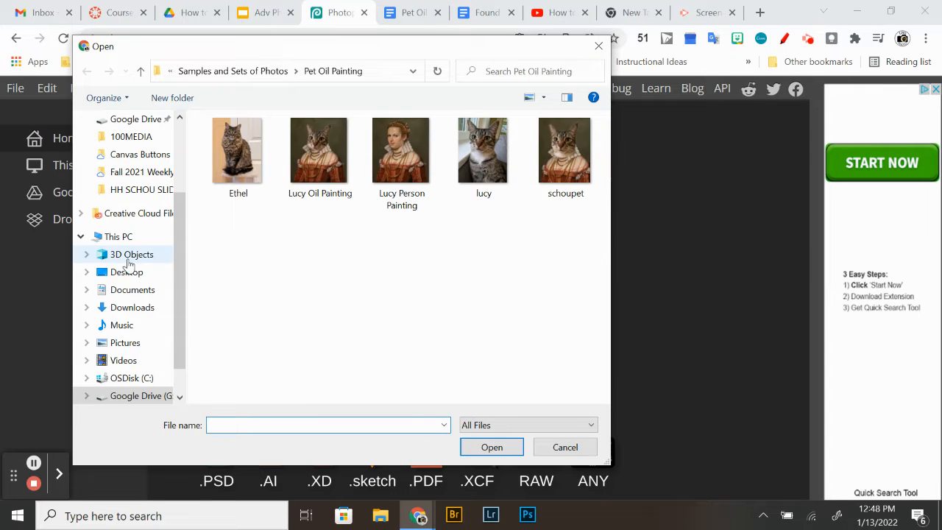
pyautogui.click(137, 396)
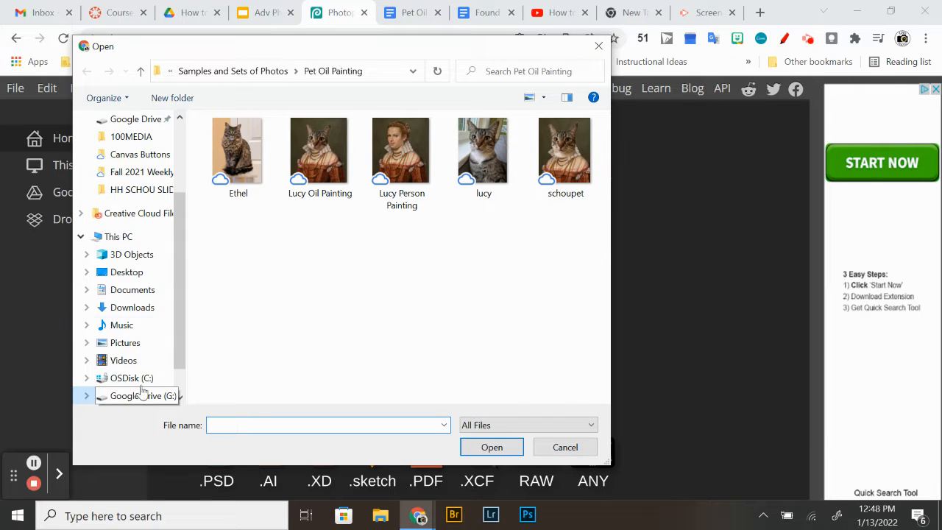
pyautogui.click(246, 176)
pyautogui.doubleClick(247, 179)
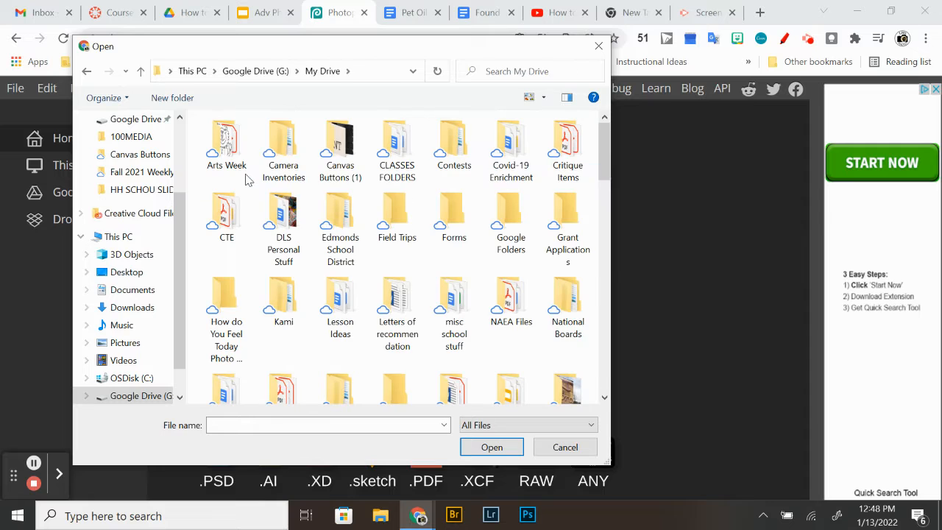
pyautogui.scroll(-2, 455, 306)
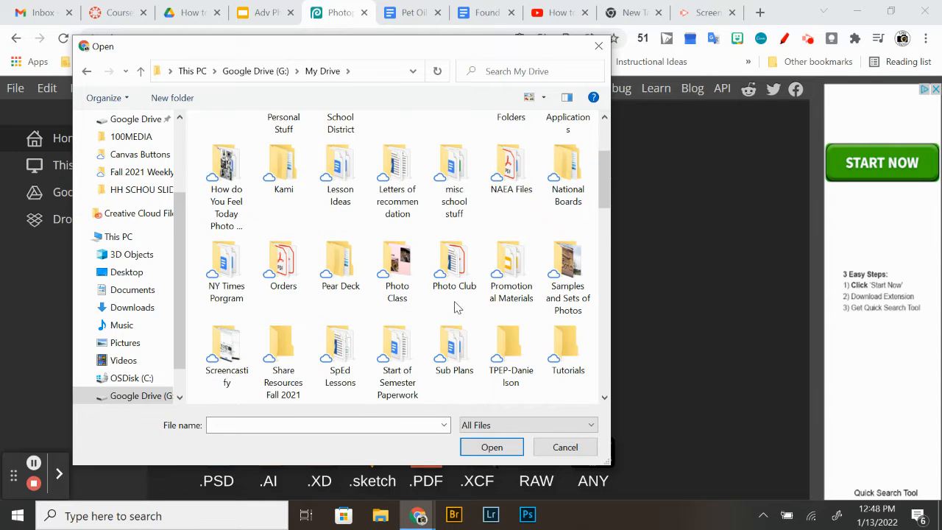
pyautogui.doubleClick(553, 254)
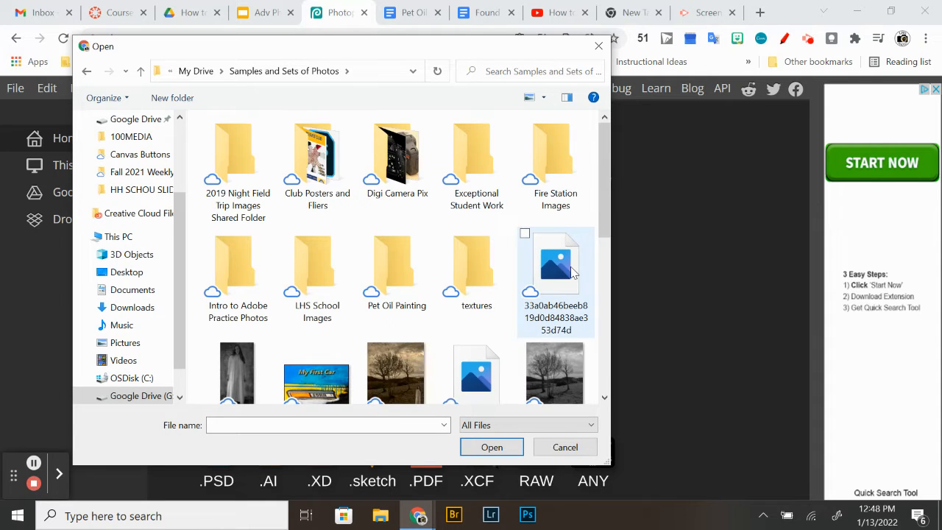
# Open the image Copy of IMG_1613 from the Intro to Adobe Practice Photos folder
pyautogui.scroll(-4, 548, 272)
pyautogui.scroll(-2, 521, 274)
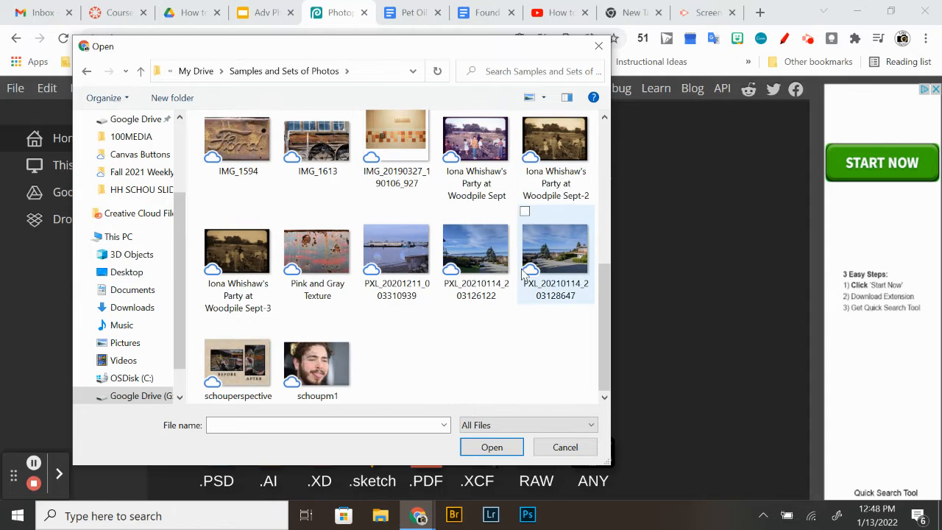
pyautogui.scroll(5, 521, 273)
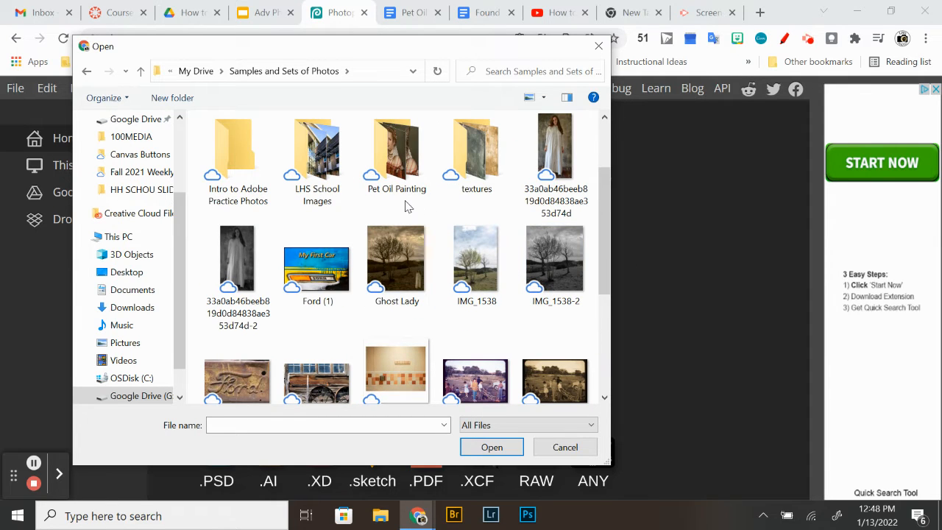
pyautogui.doubleClick(243, 158)
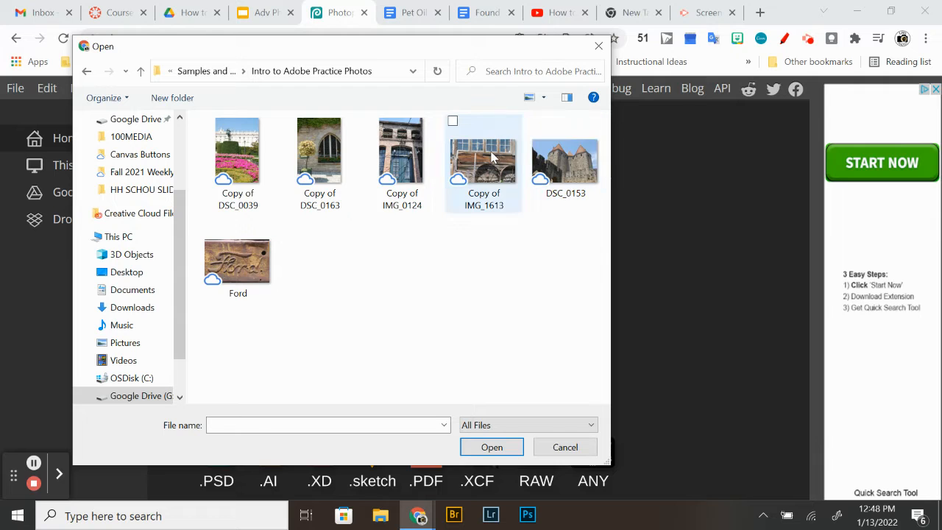
pyautogui.click(491, 156)
pyautogui.click(505, 449)
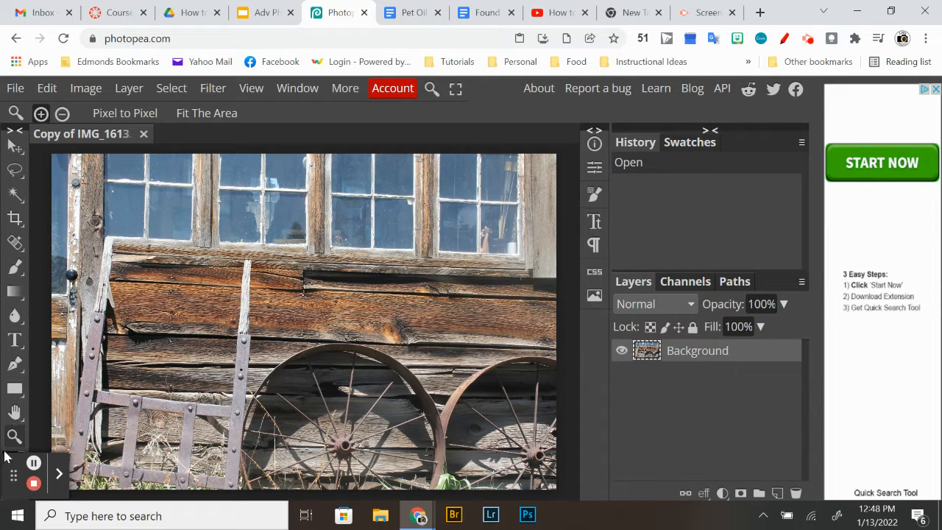
pyautogui.click(27, 461)
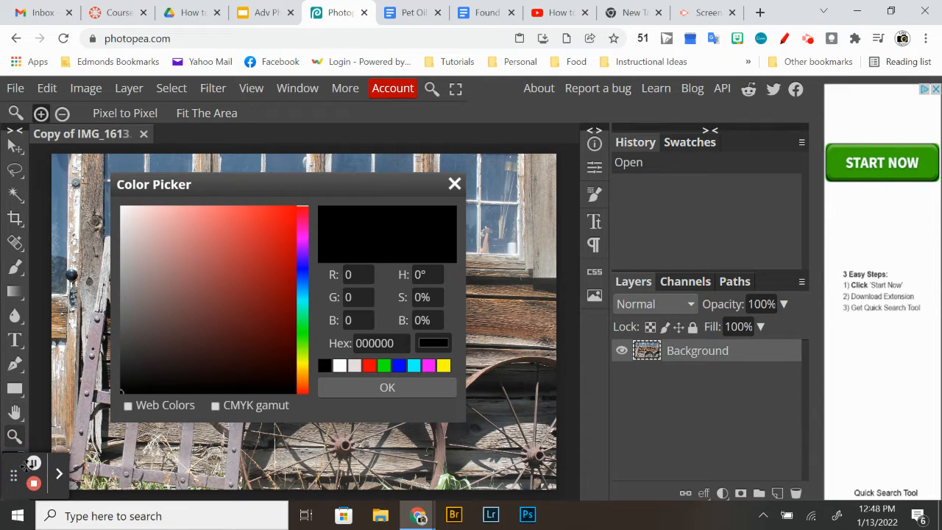
pyautogui.moveTo(31, 461)
pyautogui.mouseDown()
pyautogui.moveTo(702, 445)
pyautogui.moveTo(847, 429)
pyautogui.mouseUp()
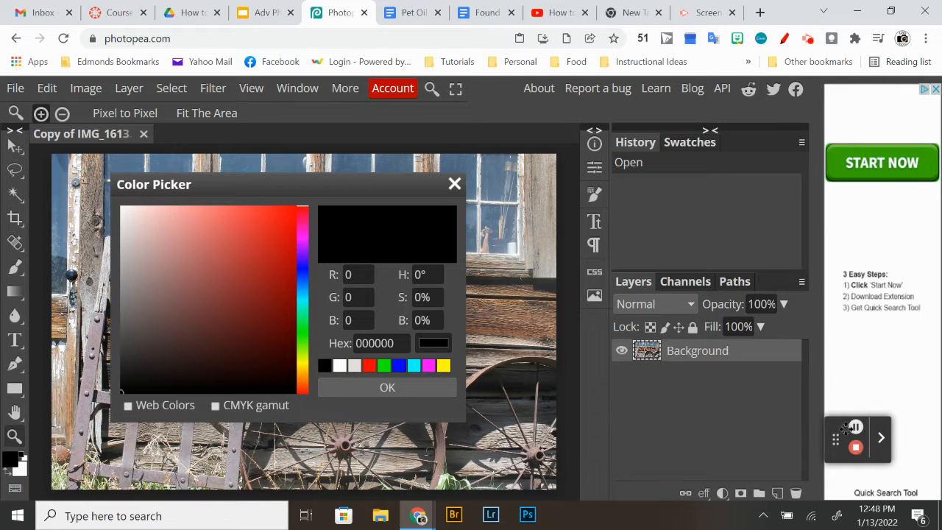
pyautogui.click(16, 267)
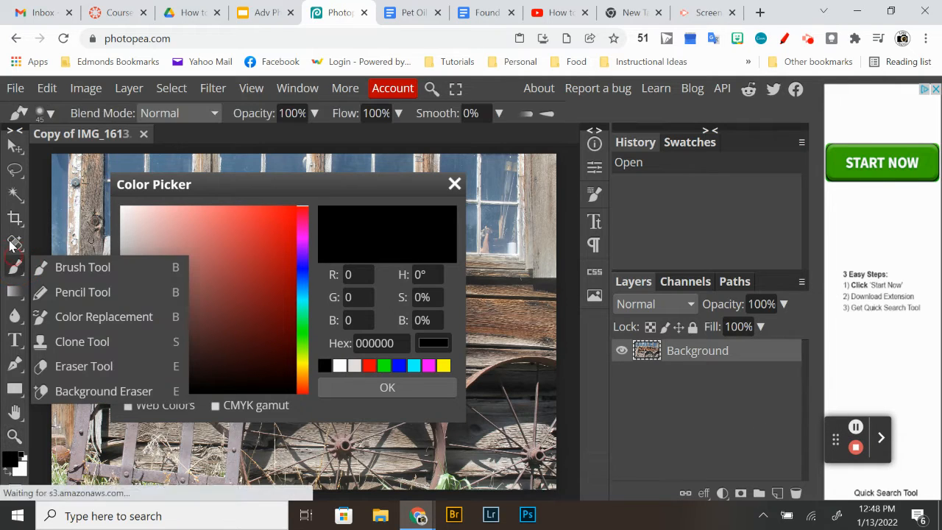
pyautogui.click(14, 244)
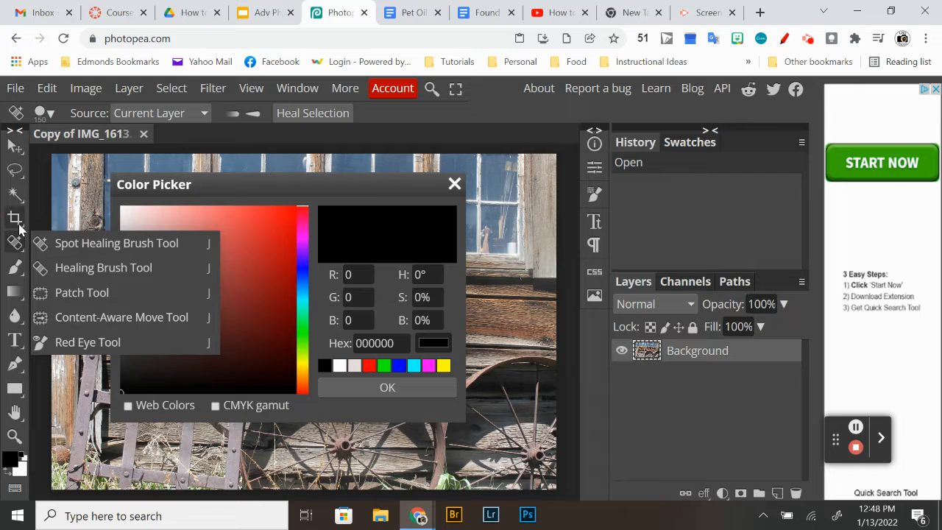
pyautogui.click(15, 219)
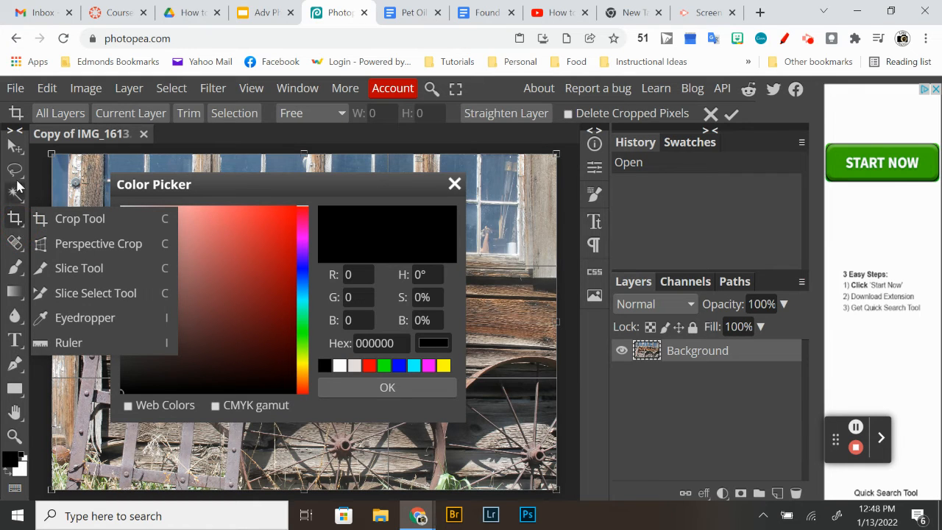
pyautogui.click(447, 184)
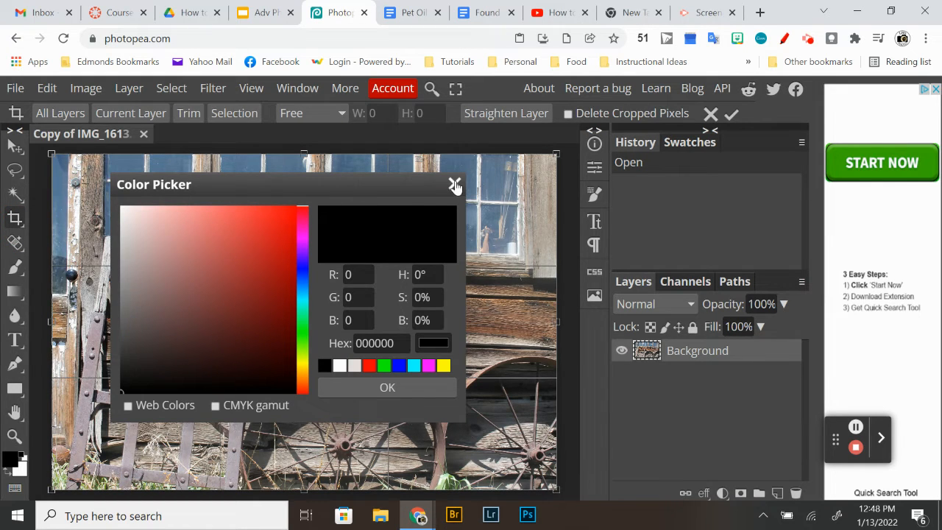
pyautogui.click(452, 185)
pyautogui.click(14, 171)
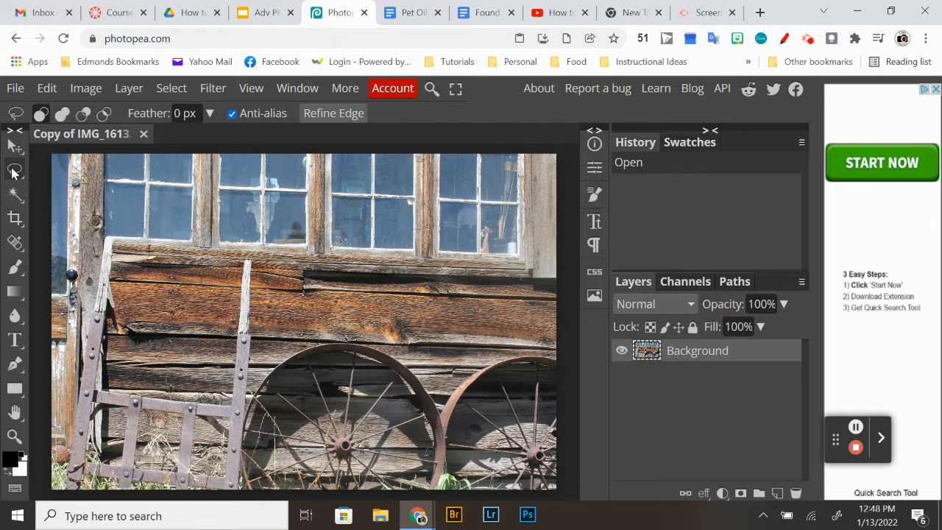
# Duplicate the Background layer and apply Brightness/Contrast to the copy with slightly lower brightness and higher contrast
pyautogui.rightClick(758, 355)
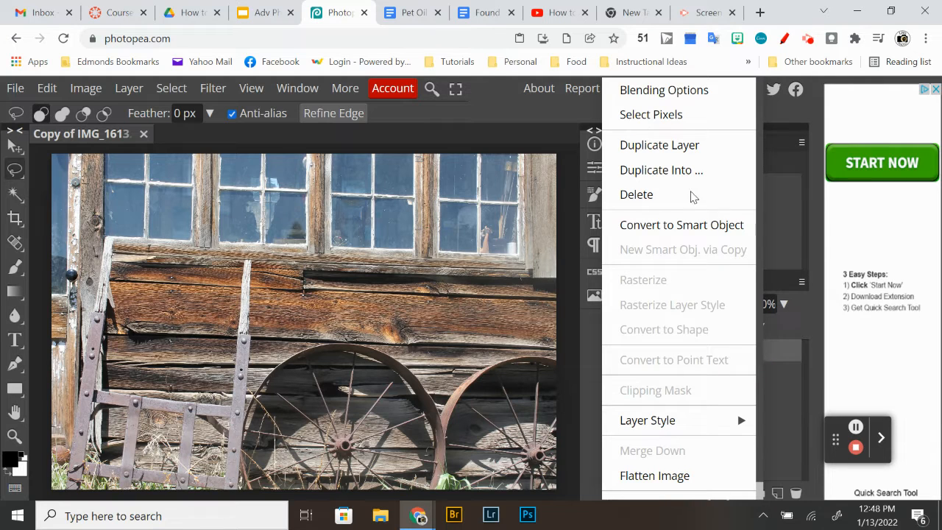
pyautogui.click(682, 147)
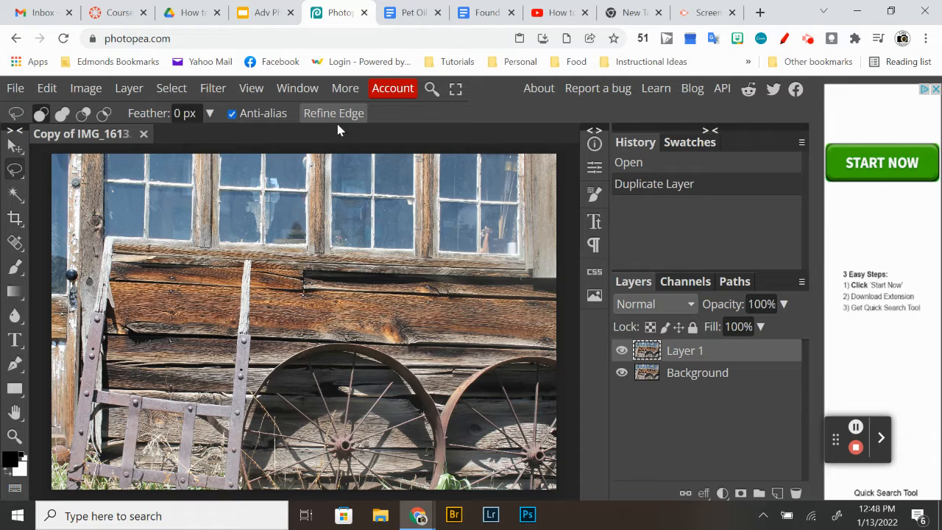
pyautogui.click(86, 88)
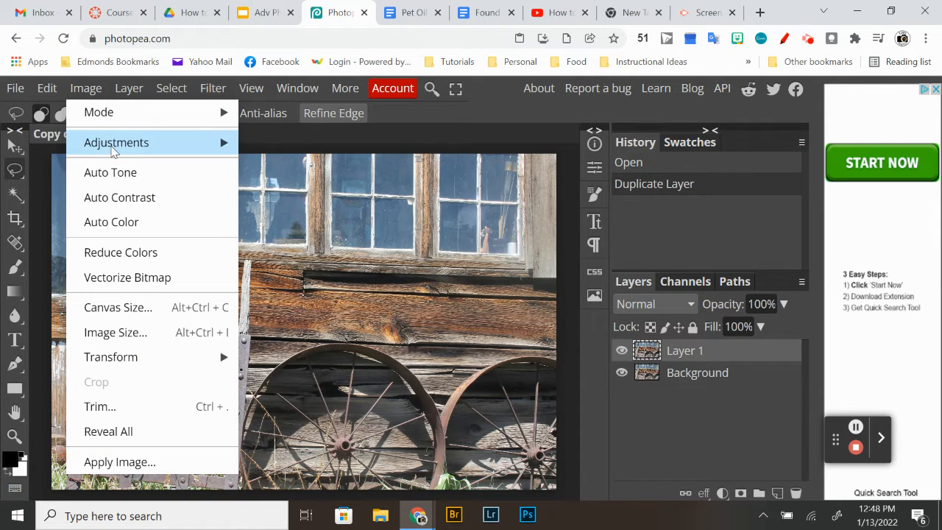
pyautogui.moveTo(116, 150)
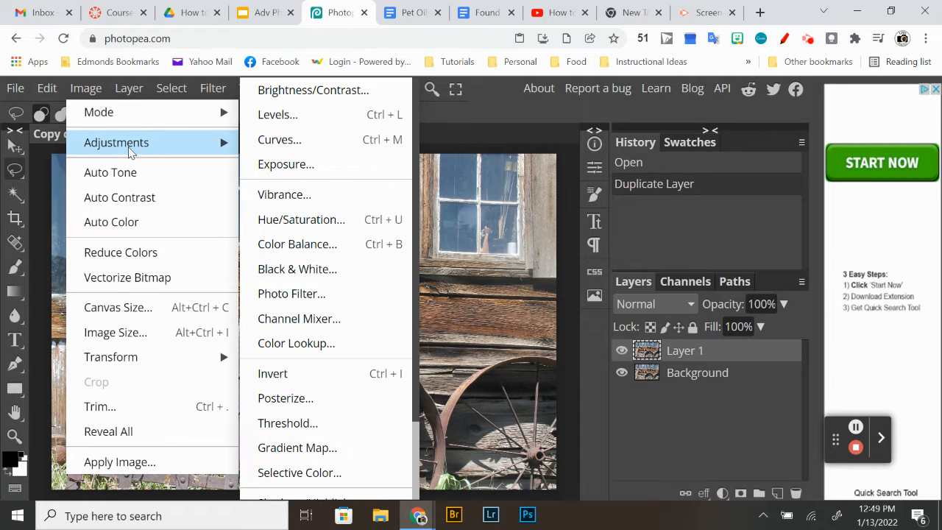
pyautogui.click(304, 90)
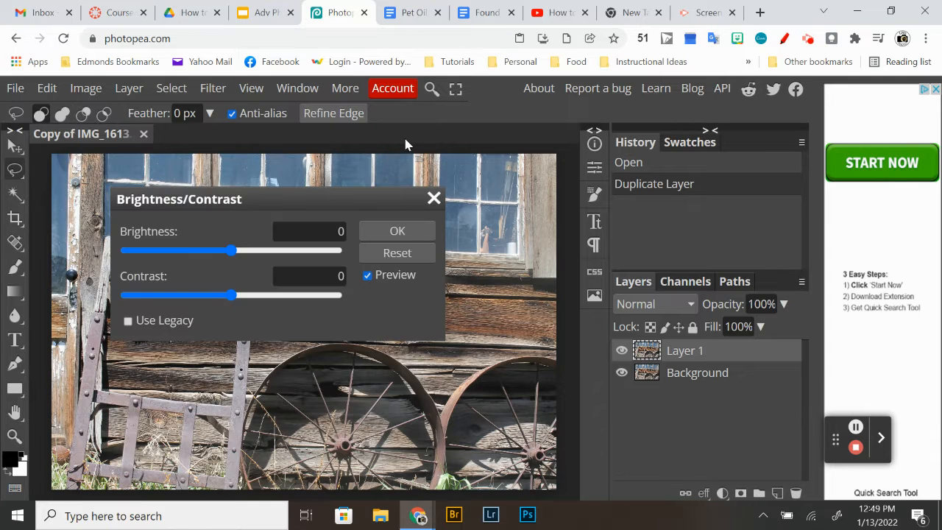
pyautogui.moveTo(271, 200); pyautogui.dragTo(650, 170)
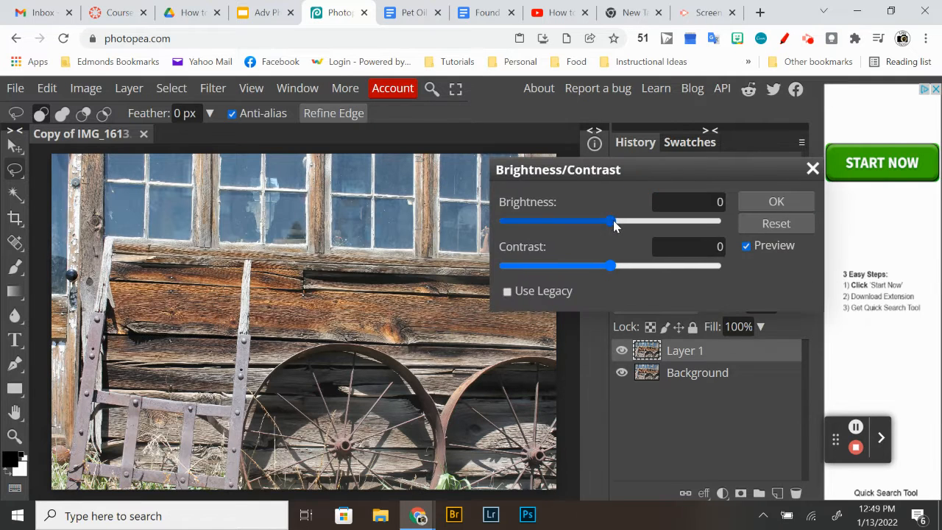
pyautogui.moveTo(610, 222); pyautogui.dragTo(601, 223)
pyautogui.moveTo(610, 266); pyautogui.dragTo(641, 272)
pyautogui.click(781, 206)
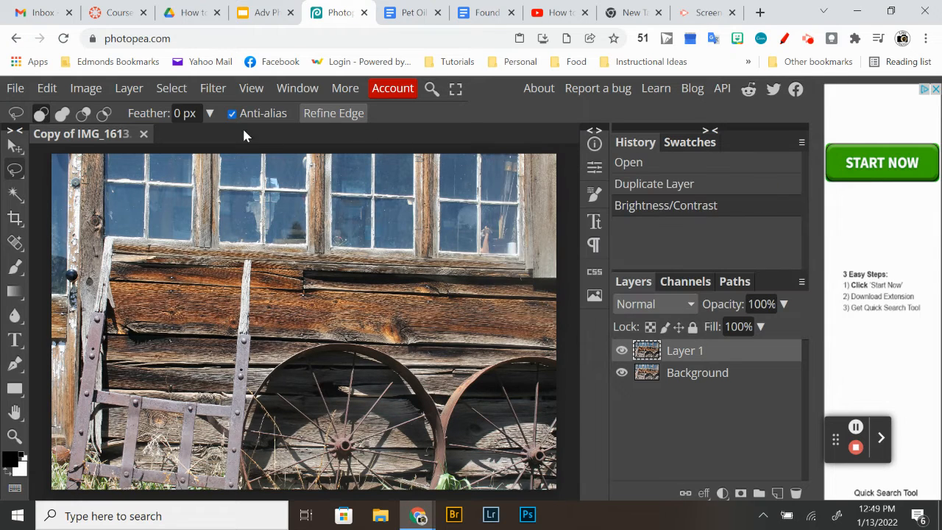
# Apply Levels to the duplicate layer with the shadow input at 16, slightly lighter midtones and a lowered highlight input
pyautogui.click(94, 88)
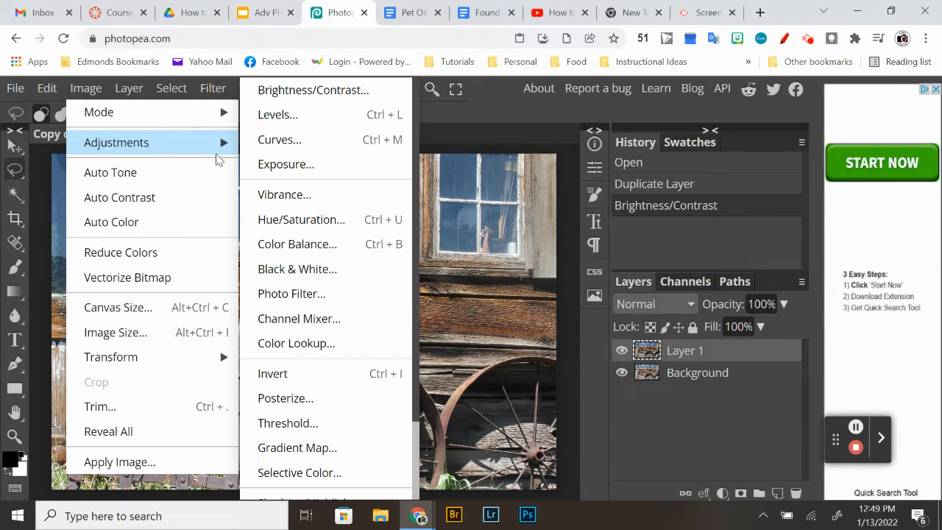
pyautogui.click(273, 118)
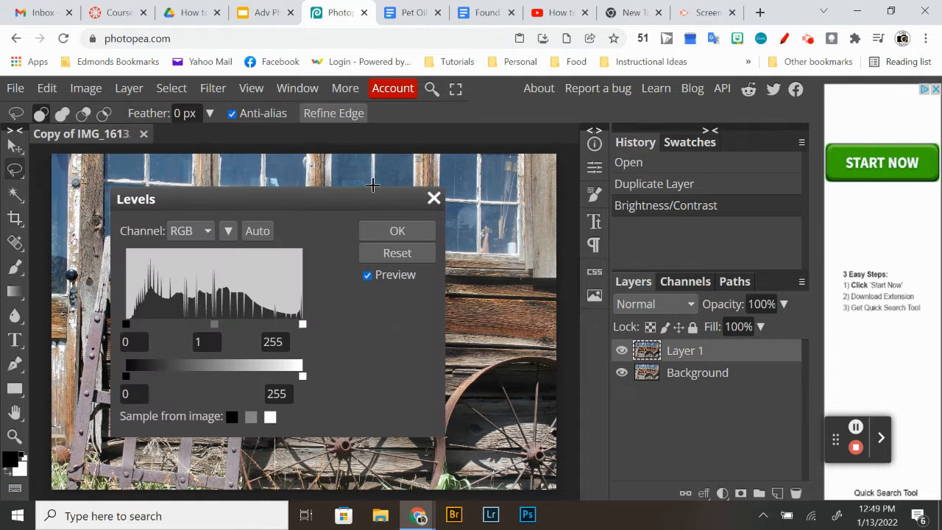
pyautogui.click(357, 199)
pyautogui.moveTo(356, 199); pyautogui.dragTo(816, 153)
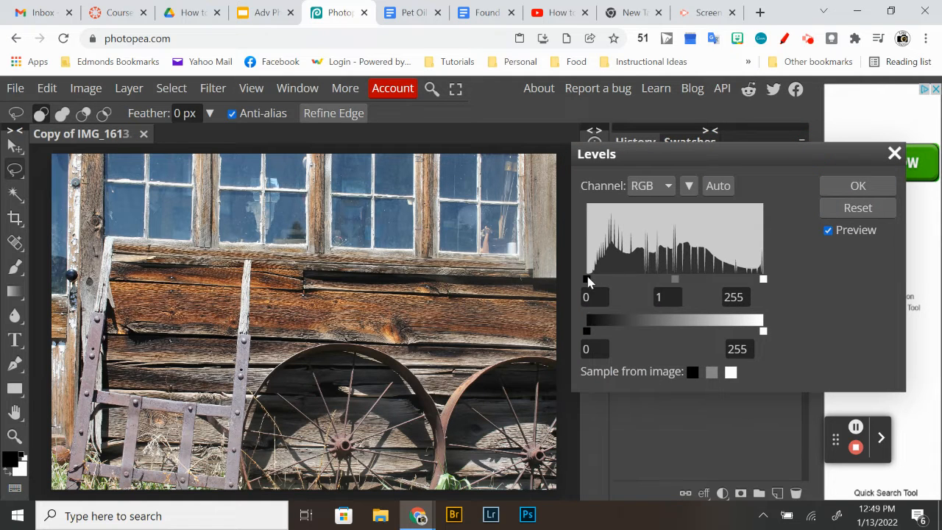
pyautogui.moveTo(591, 279); pyautogui.dragTo(597, 280)
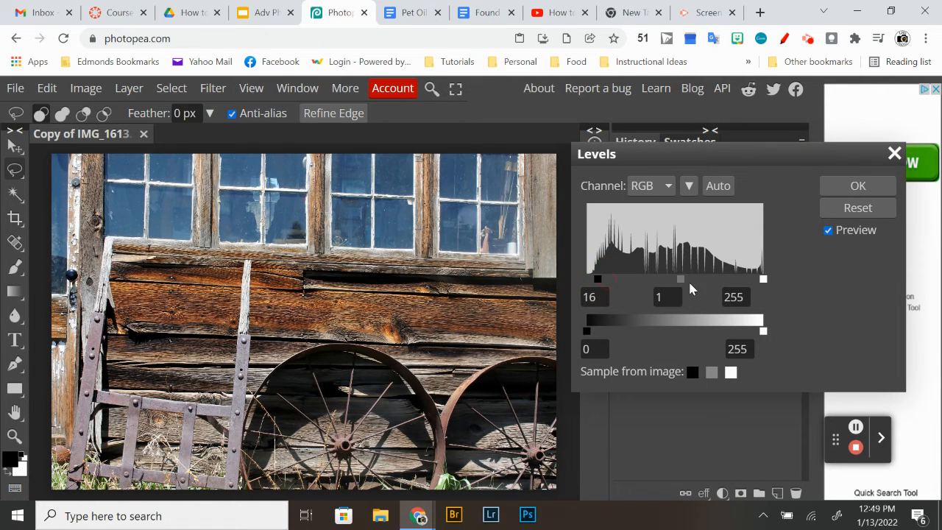
pyautogui.moveTo(680, 279)
pyautogui.mouseDown()
pyautogui.moveTo(668, 279)
pyautogui.moveTo(692, 279)
pyautogui.moveTo(674, 280)
pyautogui.mouseUp()
pyautogui.moveTo(764, 279); pyautogui.dragTo(755, 280)
pyautogui.click(844, 184)
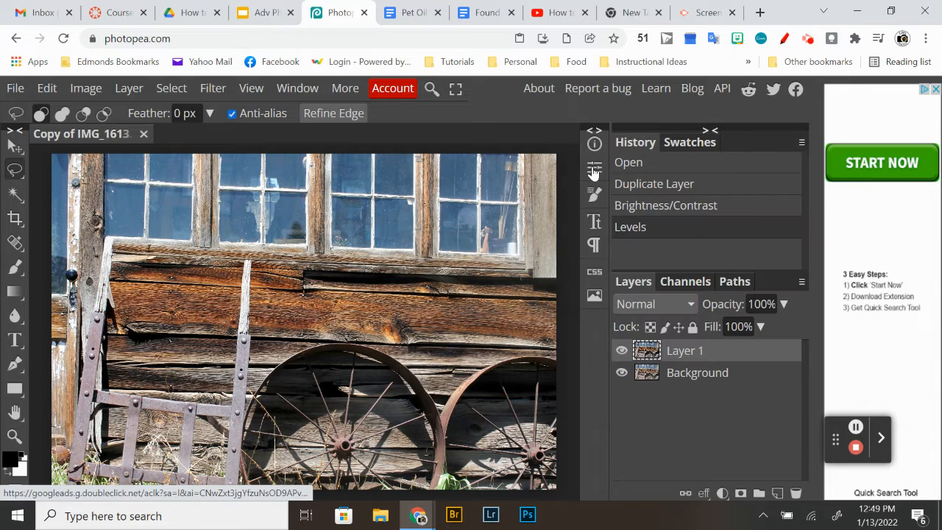
# Try an Exposure adjustment of 0.04 on the duplicate layer
pyautogui.click(90, 89)
pyautogui.click(114, 145)
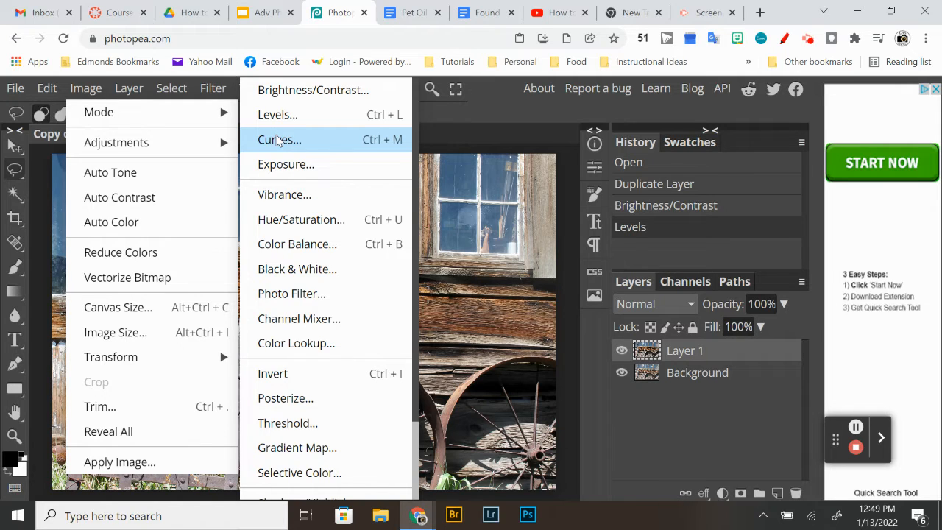
pyautogui.click(281, 163)
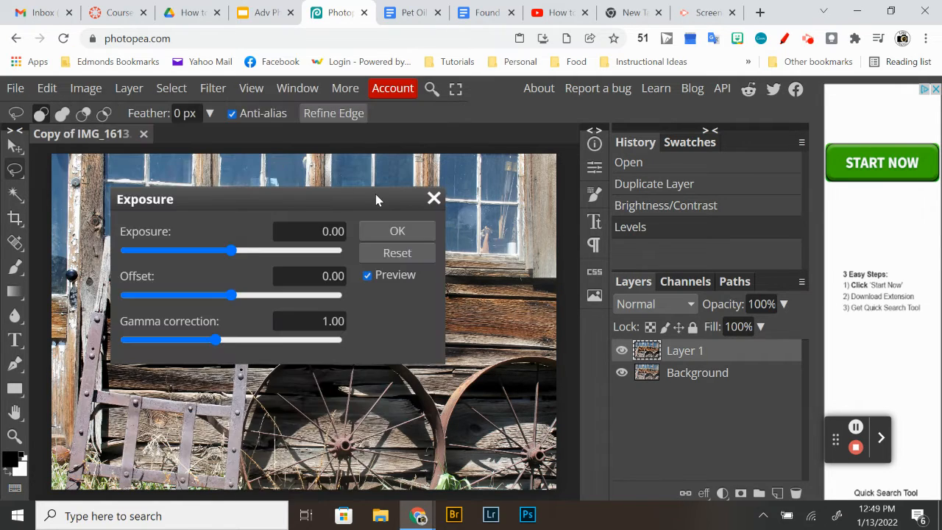
pyautogui.moveTo(374, 194); pyautogui.dragTo(447, 196)
pyautogui.moveTo(388, 208); pyautogui.dragTo(667, 175)
pyautogui.moveTo(582, 218)
pyautogui.mouseDown()
pyautogui.moveTo(570, 219)
pyautogui.moveTo(605, 218)
pyautogui.moveTo(584, 218)
pyautogui.moveTo(593, 219)
pyautogui.mouseUp()
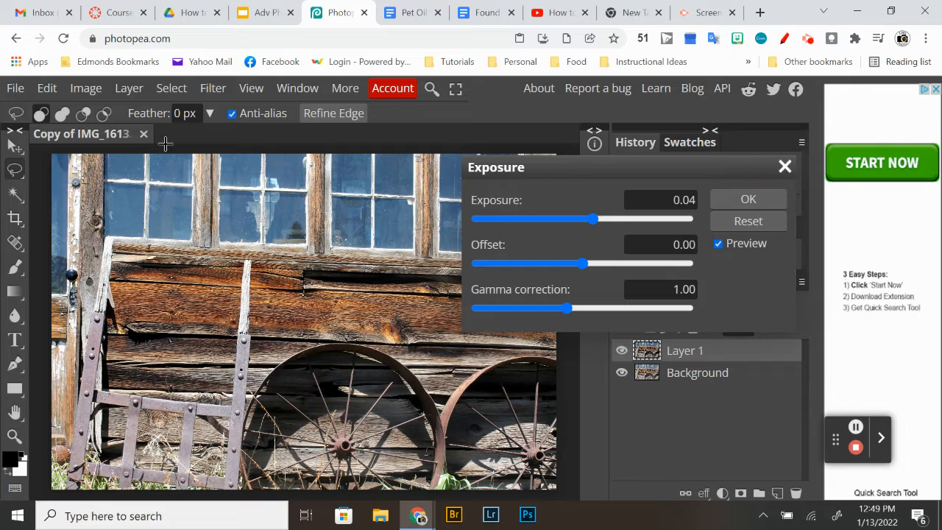
pyautogui.click(784, 166)
pyautogui.click(86, 89)
pyautogui.moveTo(176, 147)
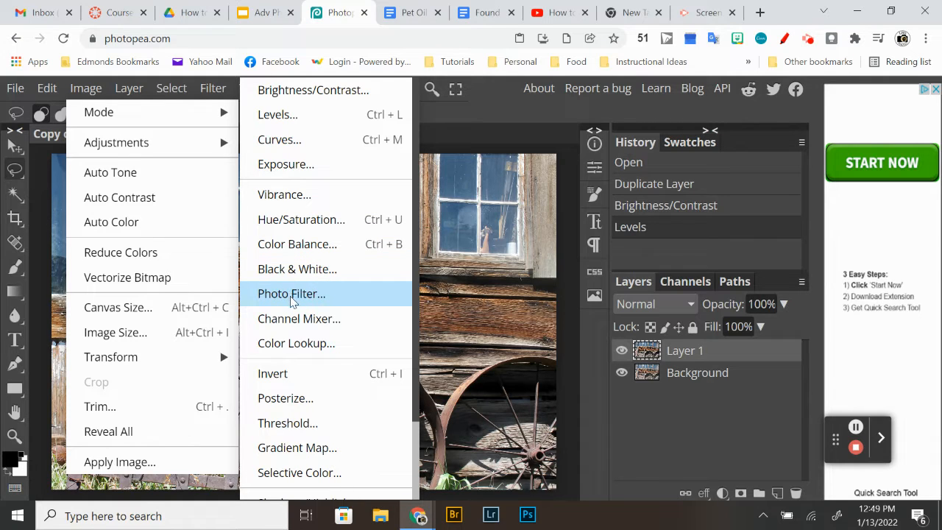
pyautogui.scroll(-2, 309, 445)
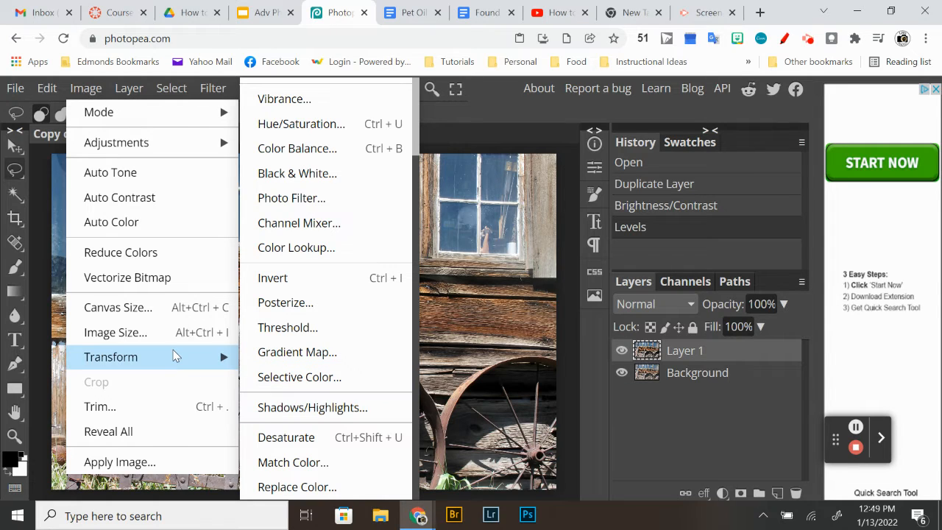
pyautogui.moveTo(174, 356)
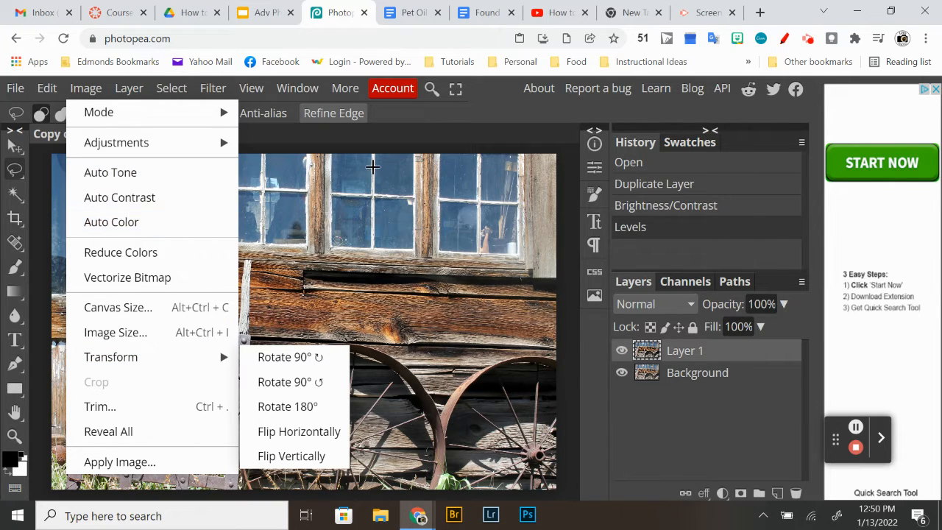
pyautogui.click(403, 139)
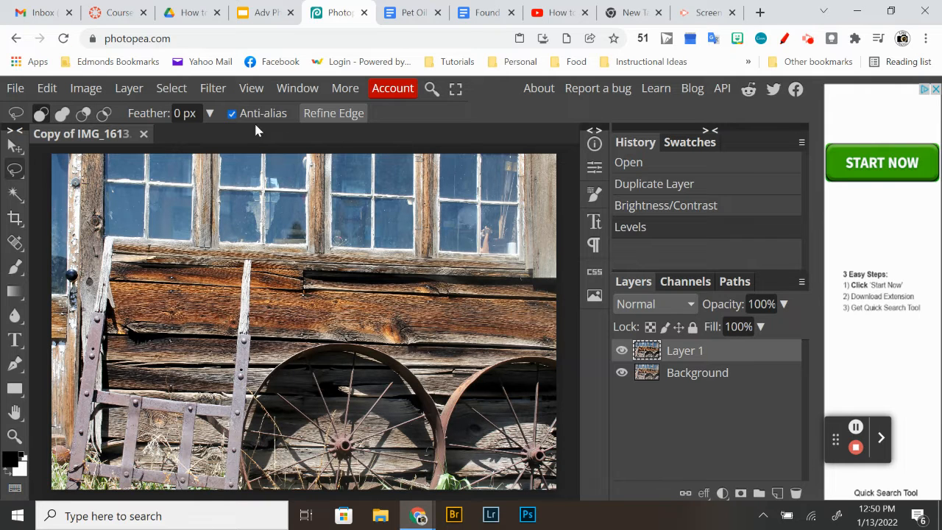
pyautogui.click(214, 89)
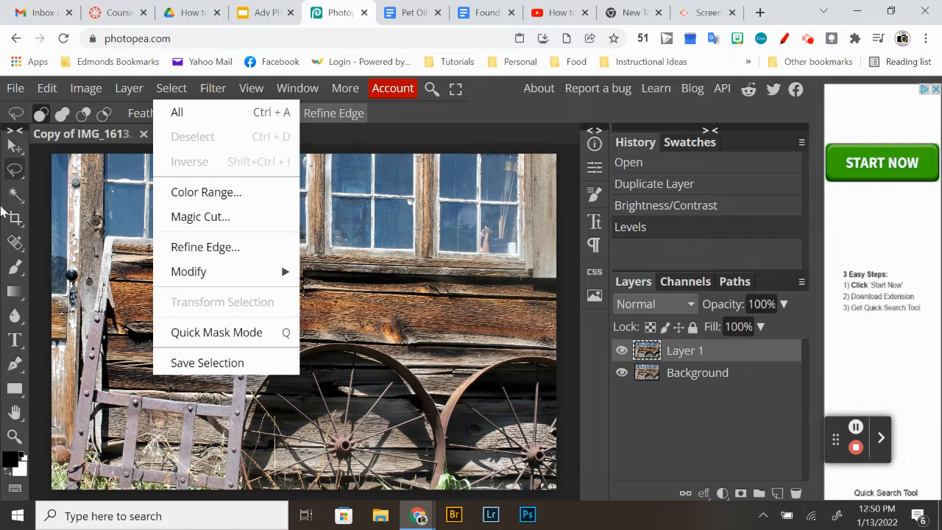
pyautogui.rightClick(14, 242)
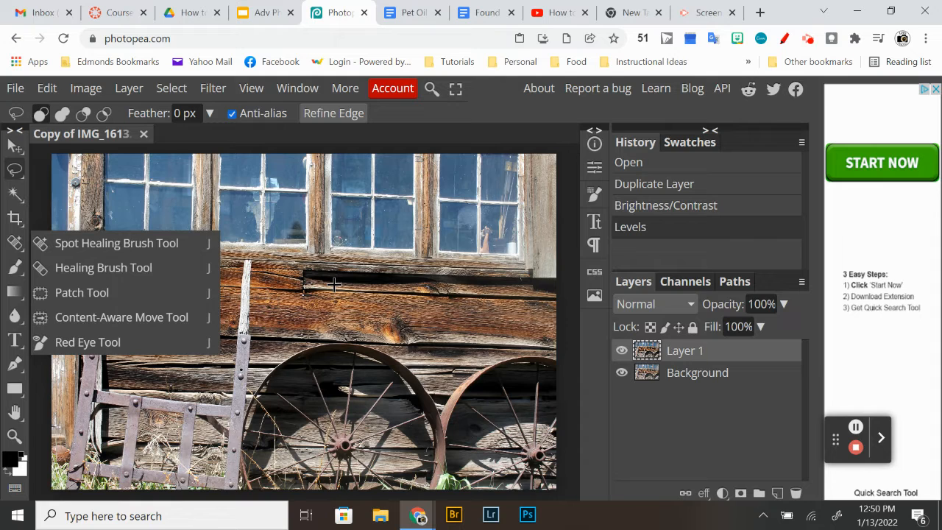
# Draw a text box across the windows with the Type tool, enter "Wheel" and set the text size to 150 px
pyautogui.click(14, 340)
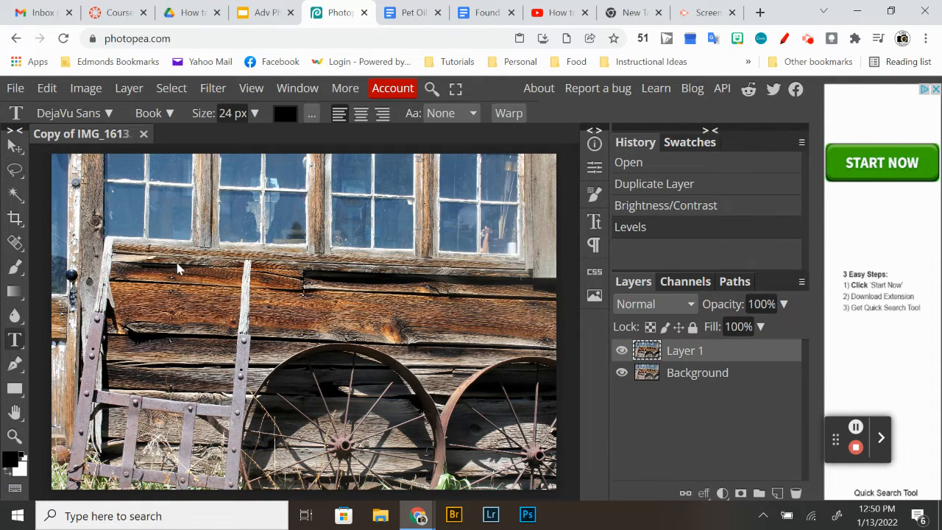
pyautogui.moveTo(154, 212); pyautogui.dragTo(407, 299)
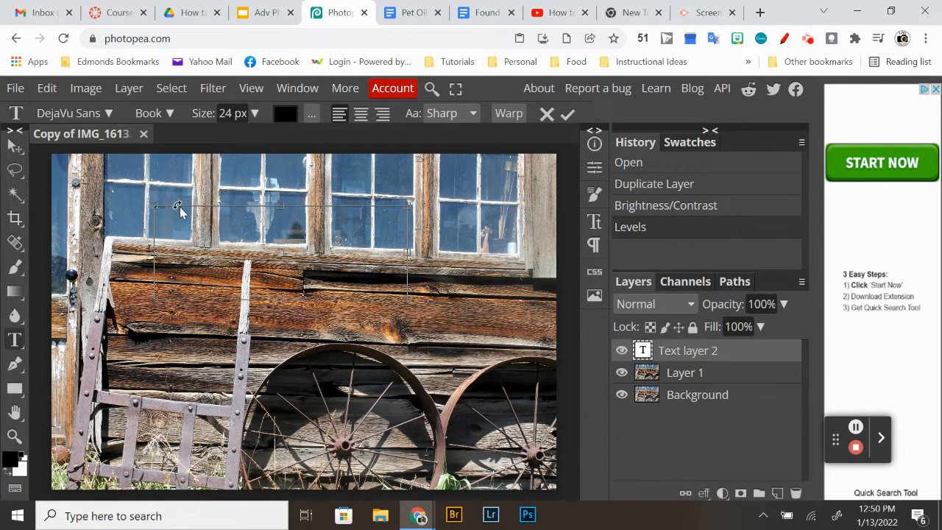
pyautogui.click(154, 208)
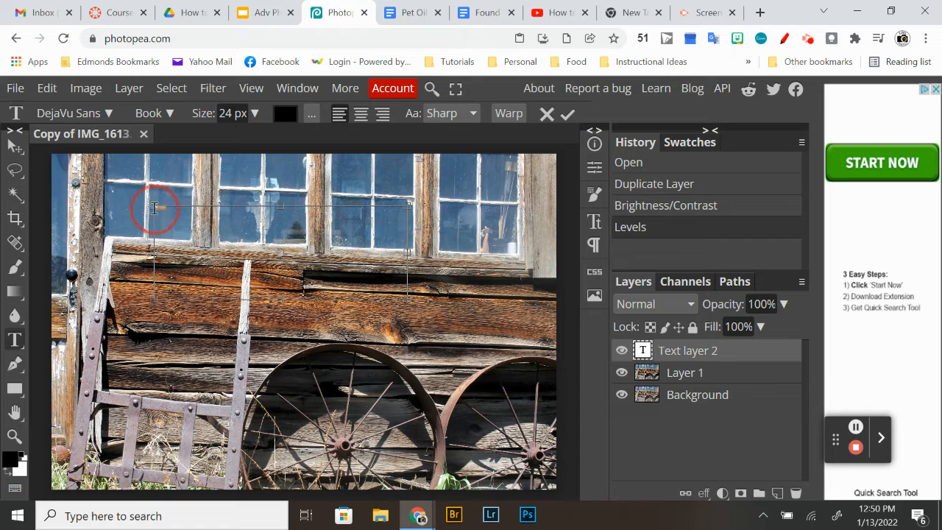
pyautogui.click(255, 114)
pyautogui.moveTo(228, 137); pyautogui.dragTo(256, 140)
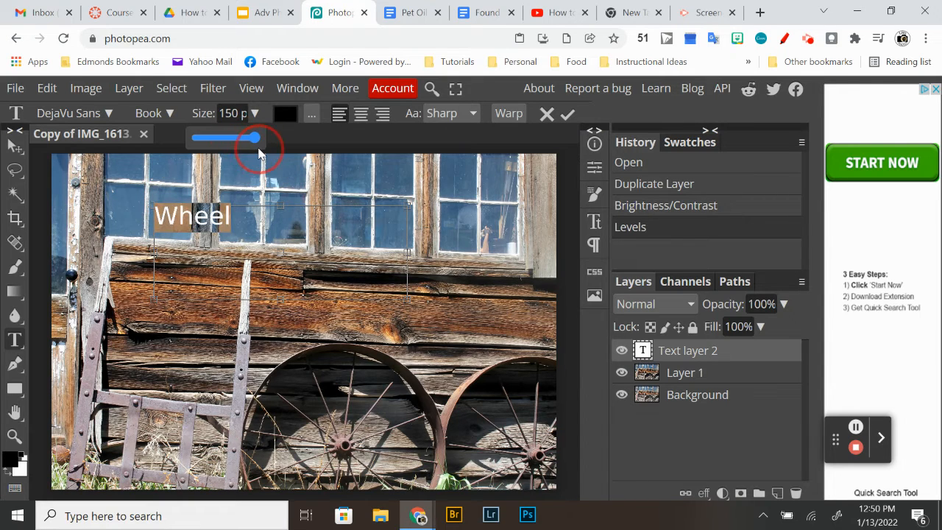
# Try red (da2727) and greyish blue (57728a) as the colour of the Wheel text
pyautogui.click(284, 114)
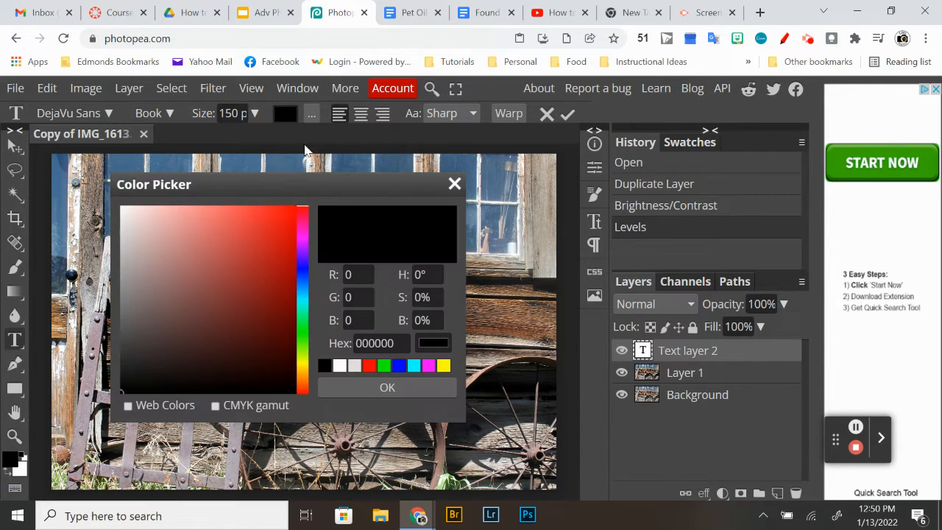
pyautogui.click(265, 233)
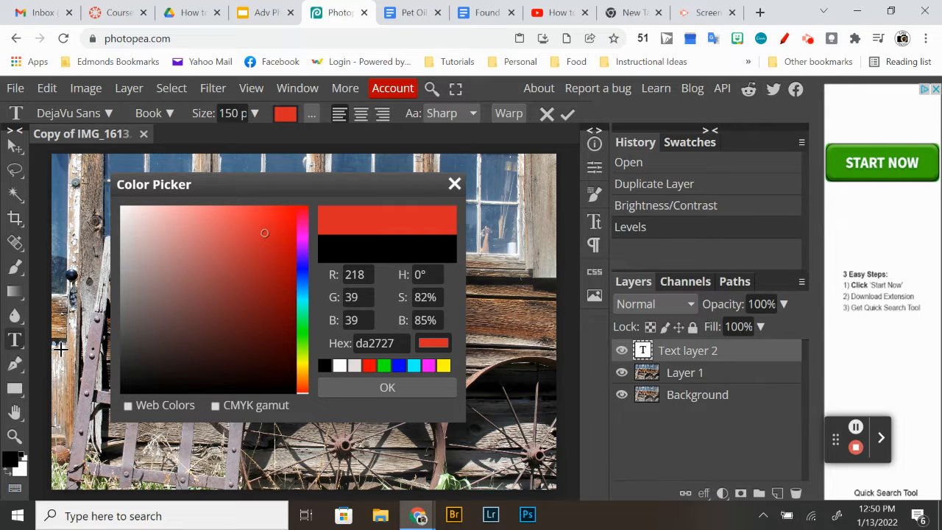
pyautogui.click(339, 365)
pyautogui.click(497, 190)
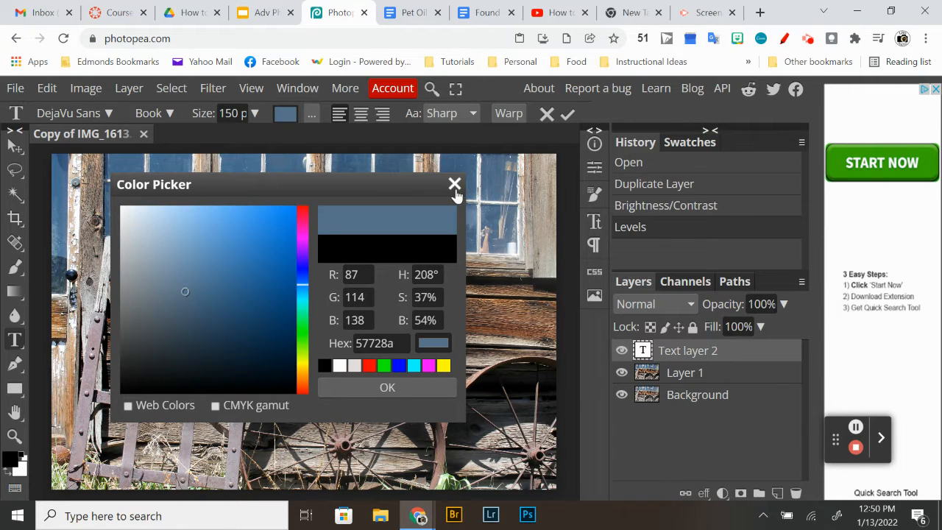
pyautogui.click(454, 184)
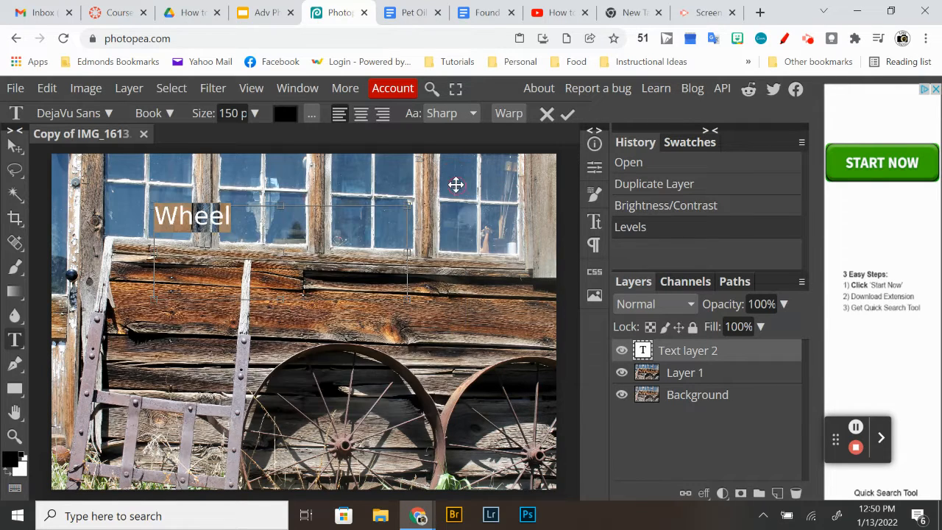
# Move the Wheel text onto the brown wooden boards above the large wagon wheel
pyautogui.click(15, 147)
pyautogui.moveTo(181, 214); pyautogui.dragTo(397, 309)
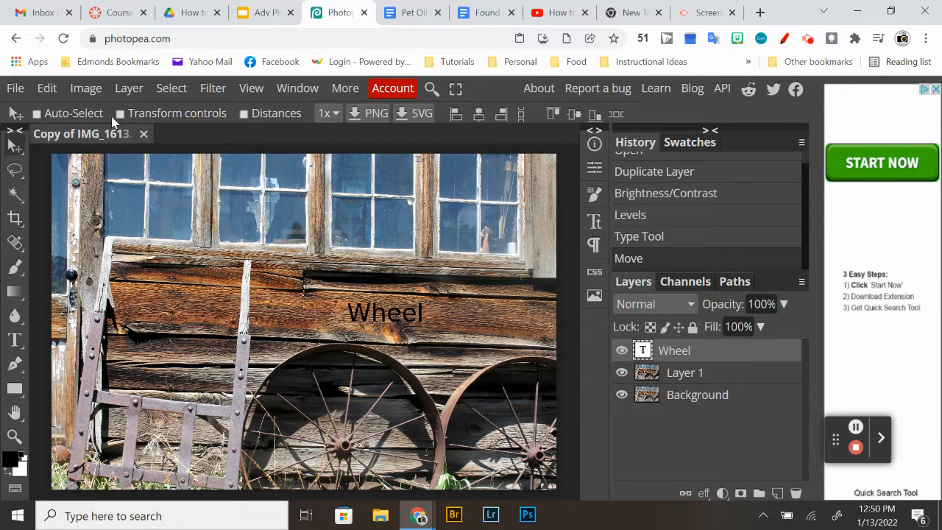
# Set the image width to 7 inches in the Image Size settings, with width and height linked proportionally
pyautogui.click(85, 89)
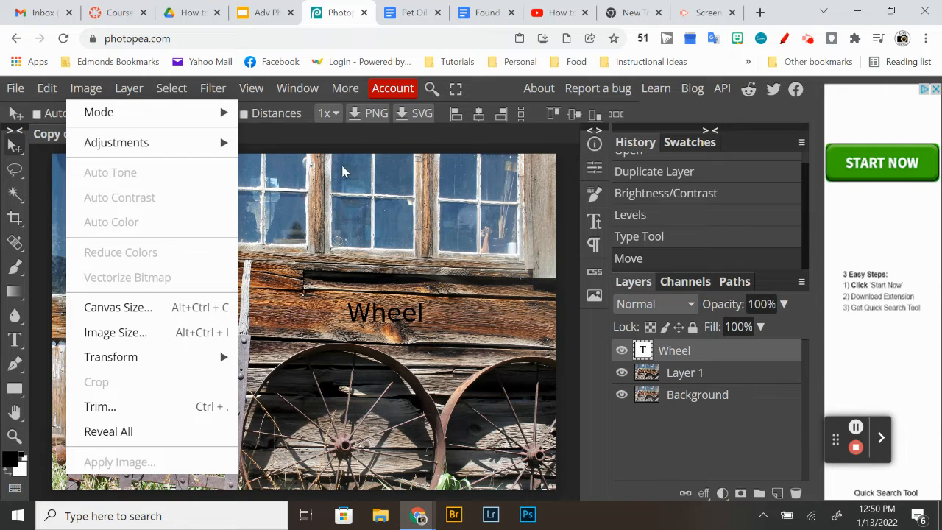
pyautogui.click(142, 335)
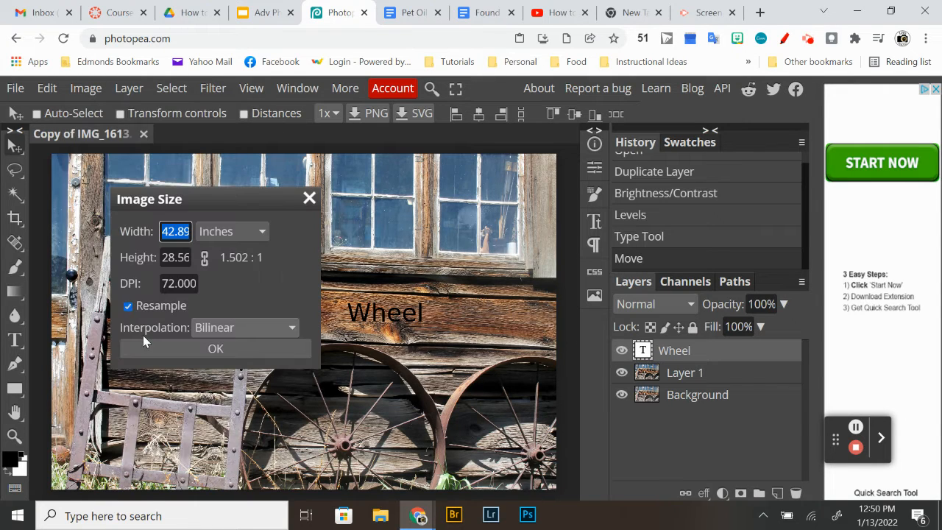
pyautogui.click(225, 232)
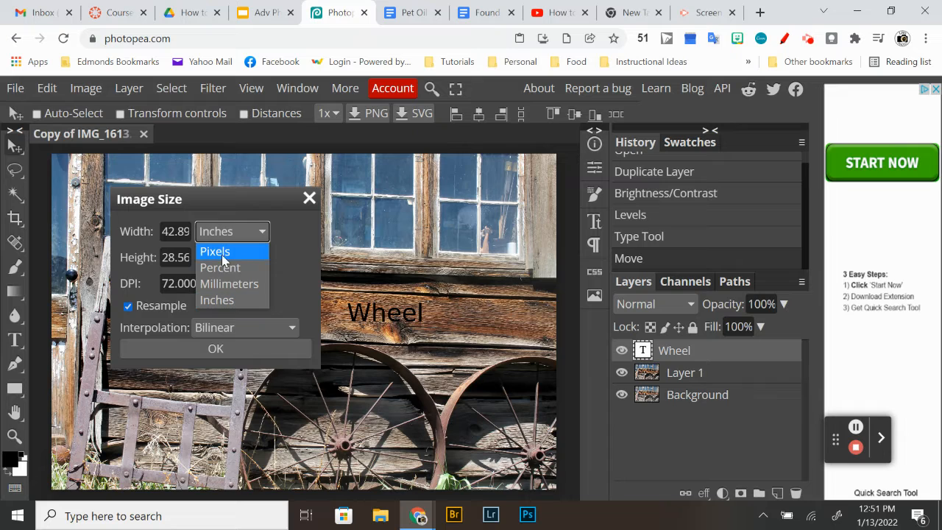
pyautogui.click(181, 230)
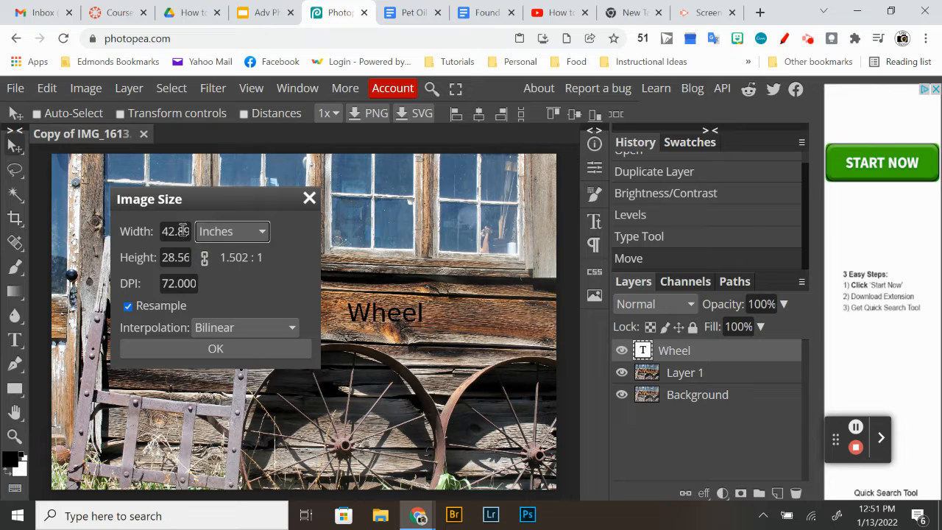
pyautogui.doubleClick(168, 230)
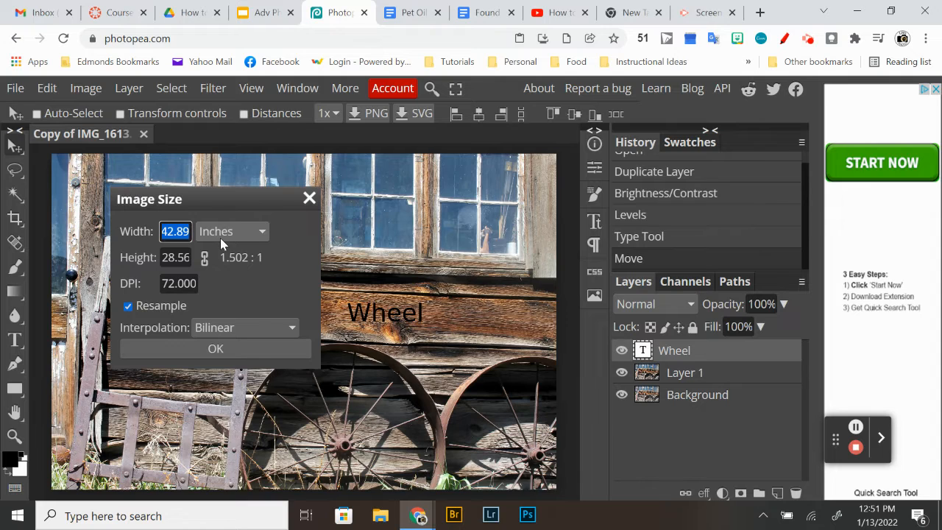
pyautogui.write('7')
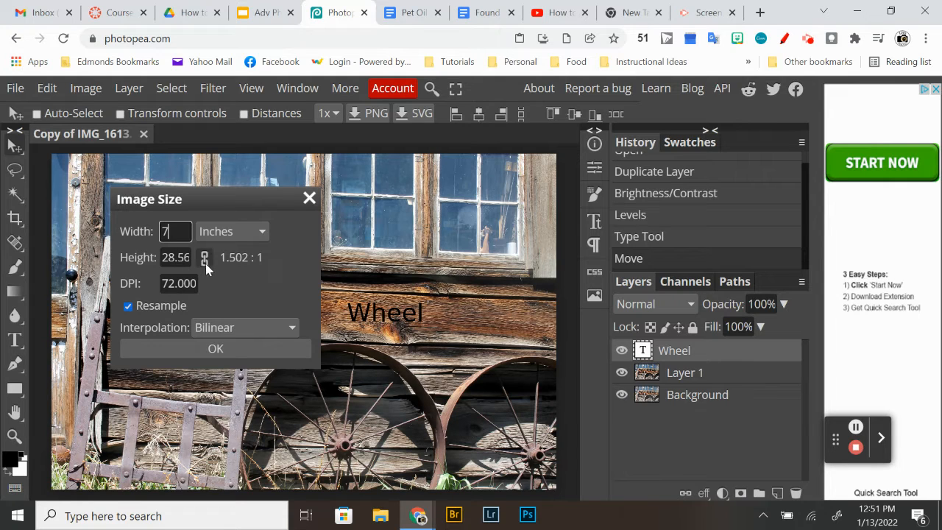
pyautogui.click(206, 264)
pyautogui.moveTo(164, 231); pyautogui.dragTo(203, 233)
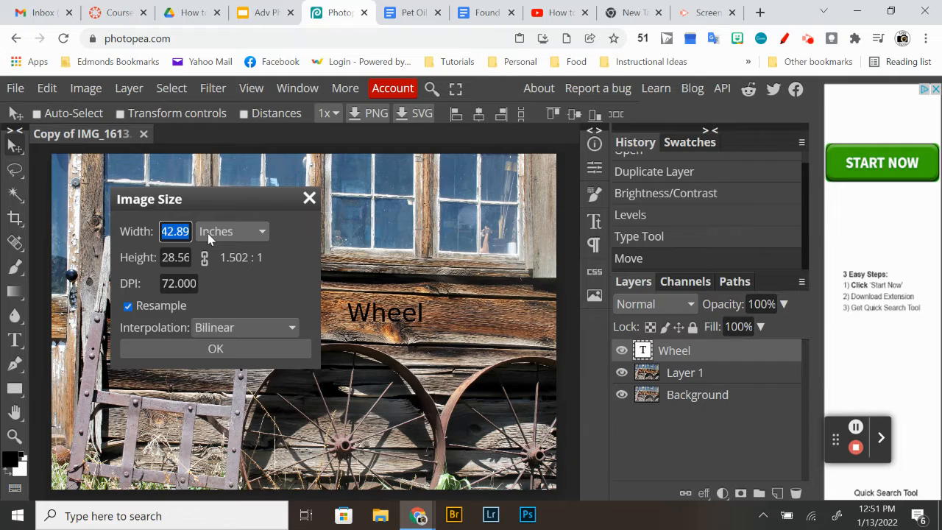
pyautogui.write('7')
pyautogui.click(204, 257)
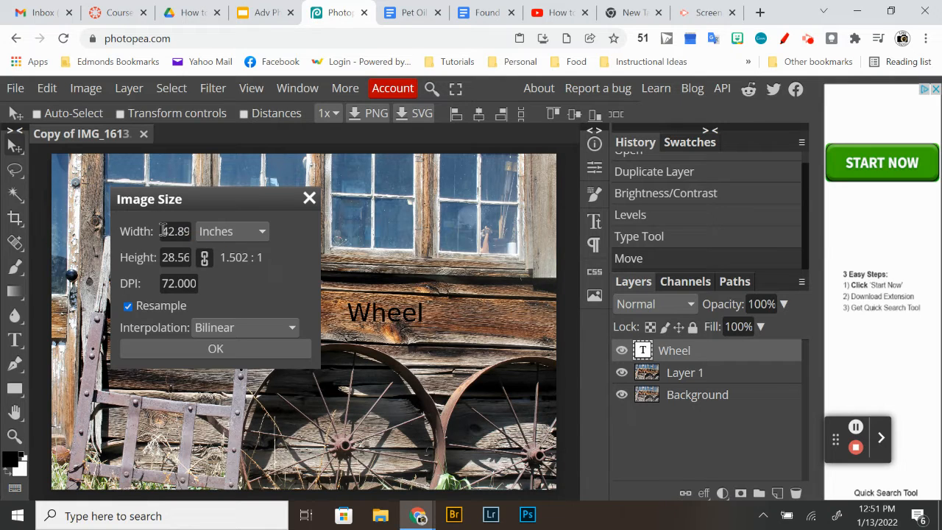
pyautogui.moveTo(164, 231); pyautogui.dragTo(199, 231)
pyautogui.write('7')
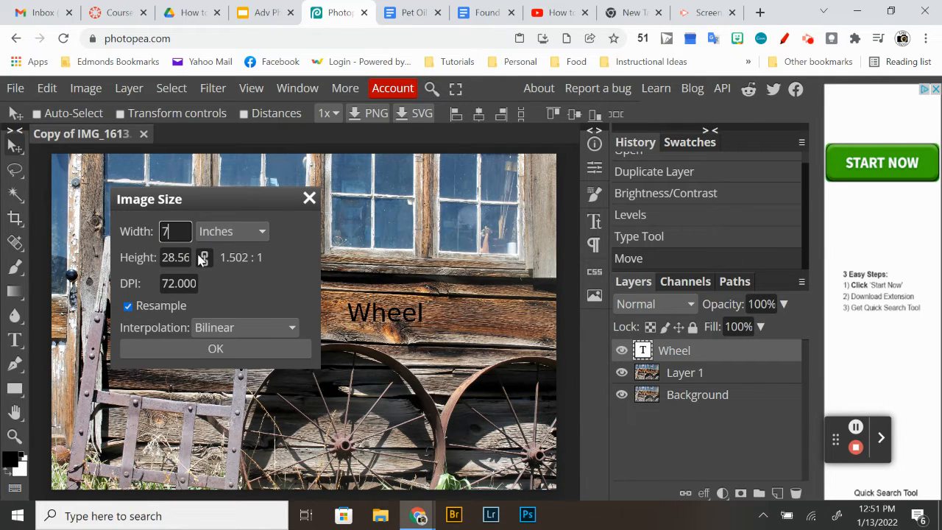
pyautogui.click(204, 258)
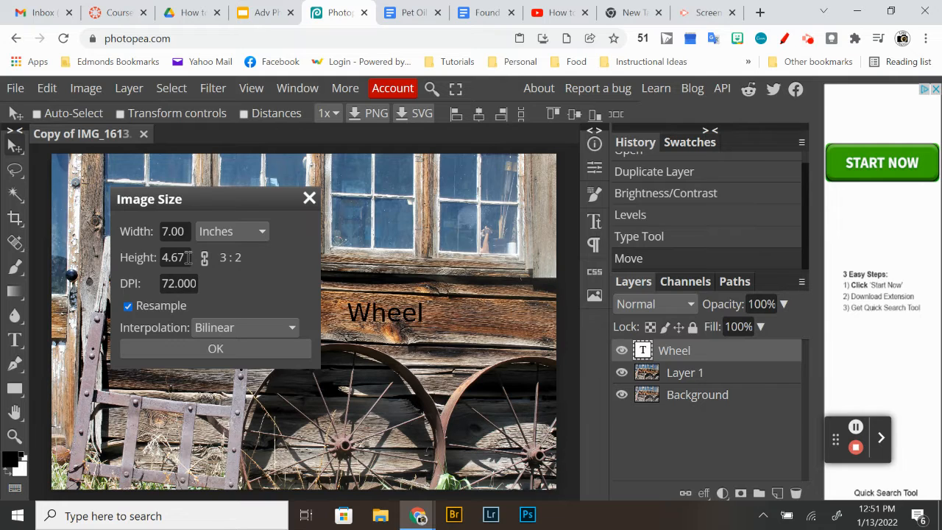
# Set the image resolution to 300 DPI and apply the new image size
pyautogui.moveTo(162, 283); pyautogui.dragTo(205, 284)
pyautogui.write('300')
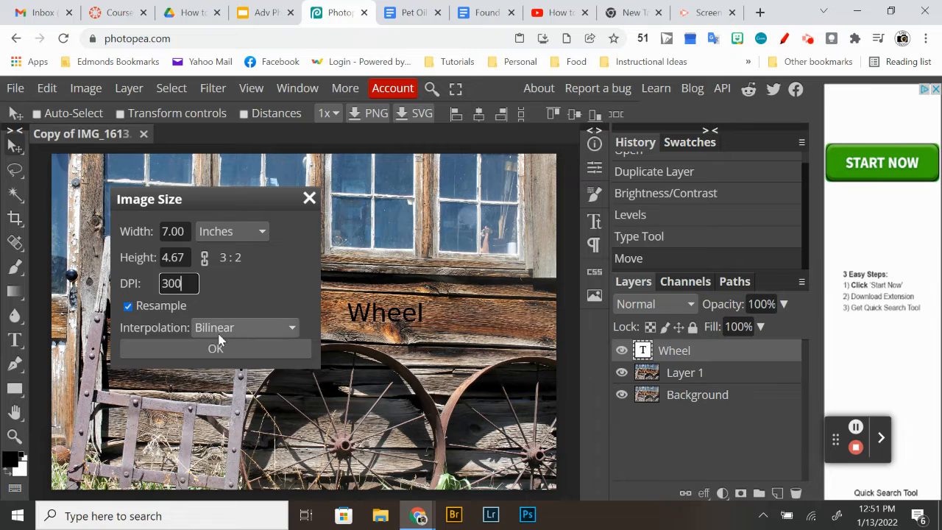
pyautogui.click(215, 350)
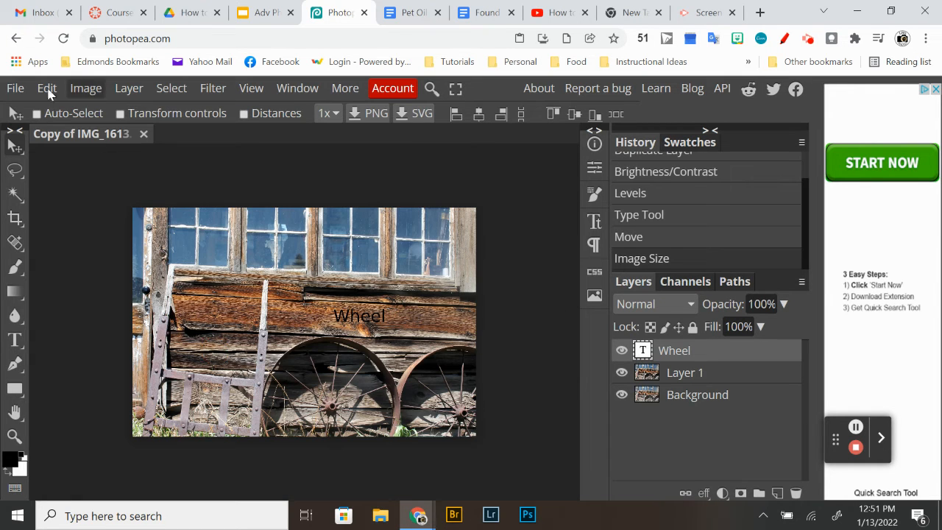
# Export the image as a JPG at 70% quality and open the downloaded Copy of IMG_1613.jpg in Photos
pyautogui.click(15, 87)
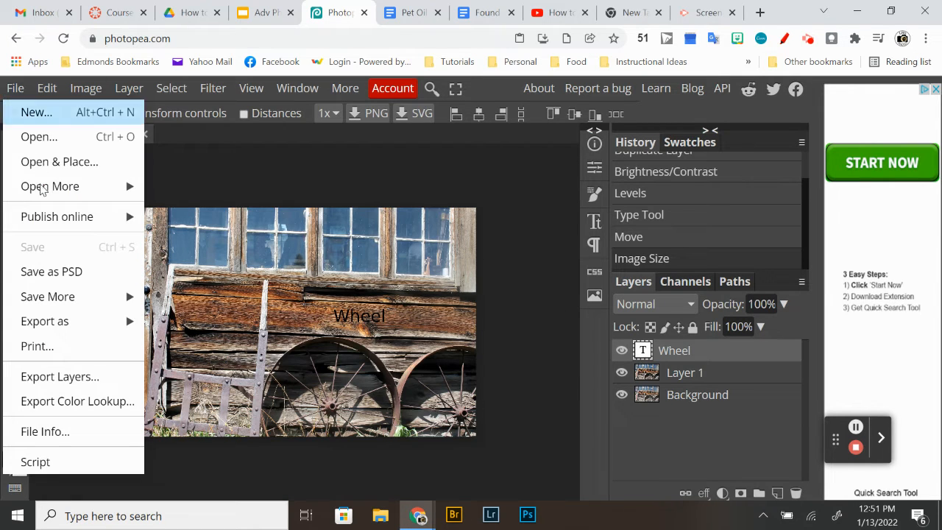
pyautogui.moveTo(68, 323)
pyautogui.click(164, 347)
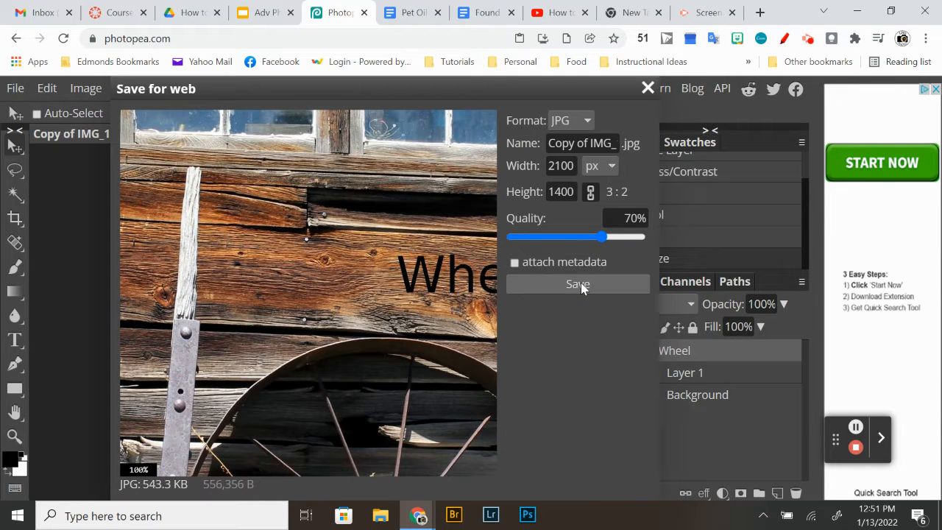
pyautogui.click(580, 283)
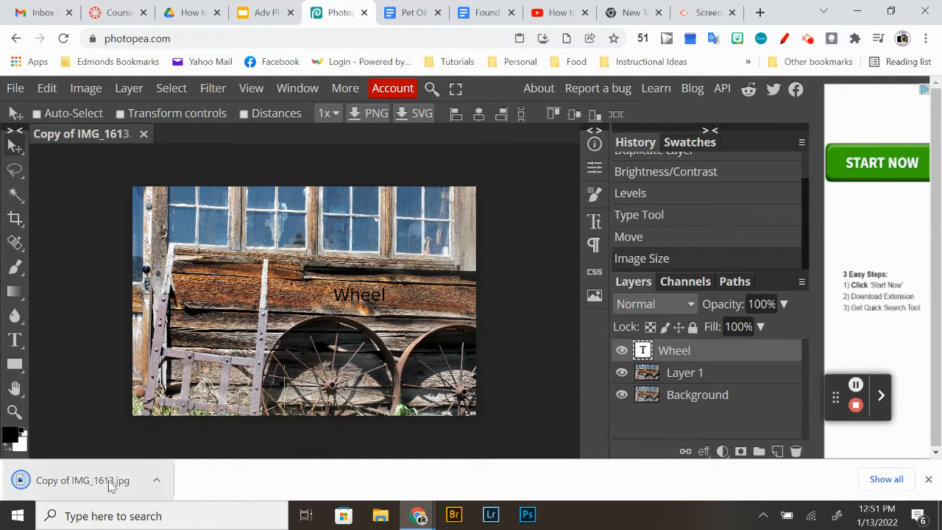
pyautogui.click(83, 480)
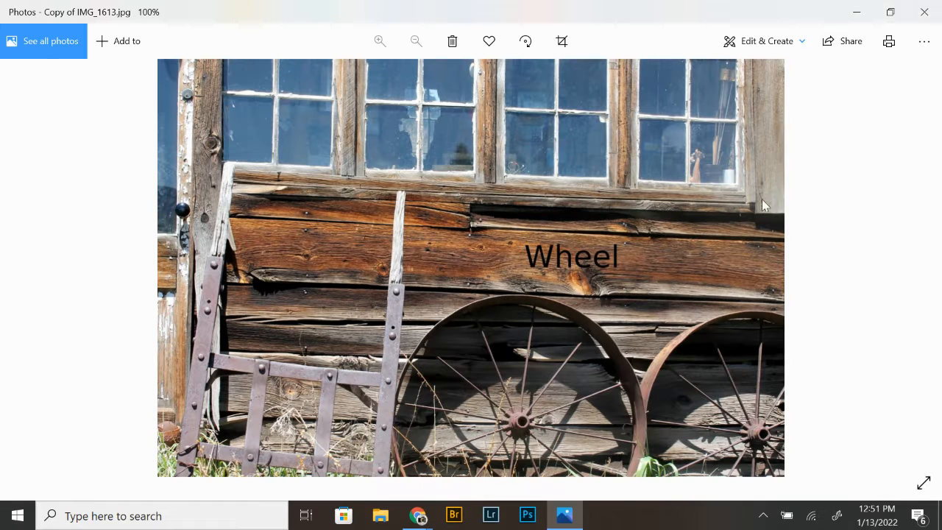
# Start saving a copy of the photo and choose the Photo Class folder in Google Drive's My Drive as its location
pyautogui.click(924, 41)
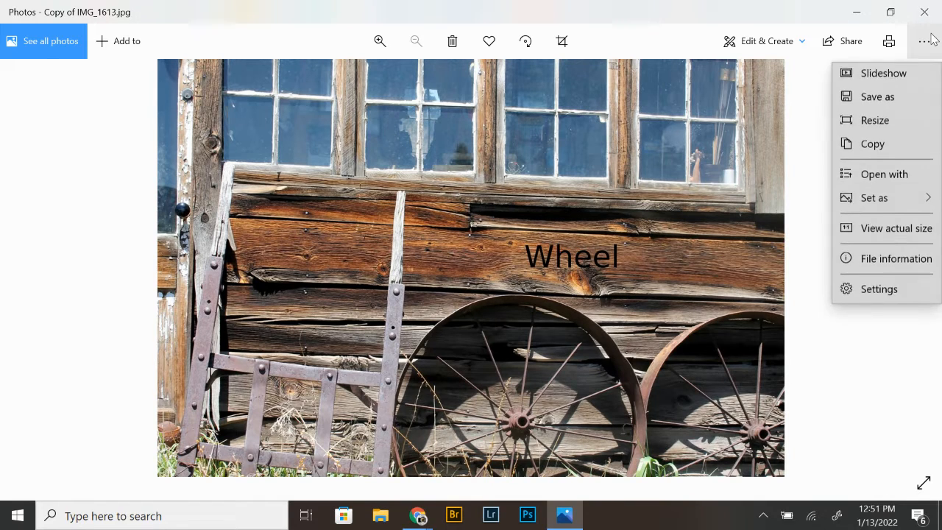
pyautogui.click(909, 108)
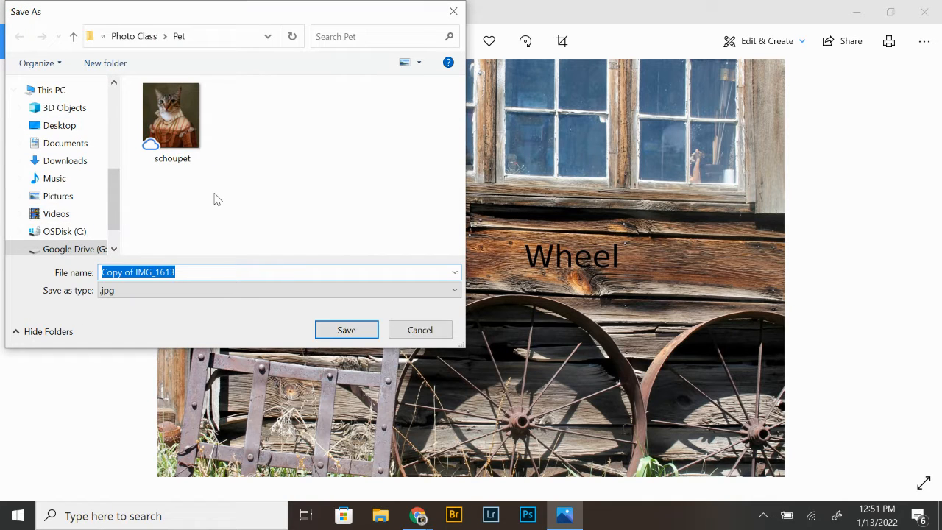
pyautogui.click(84, 249)
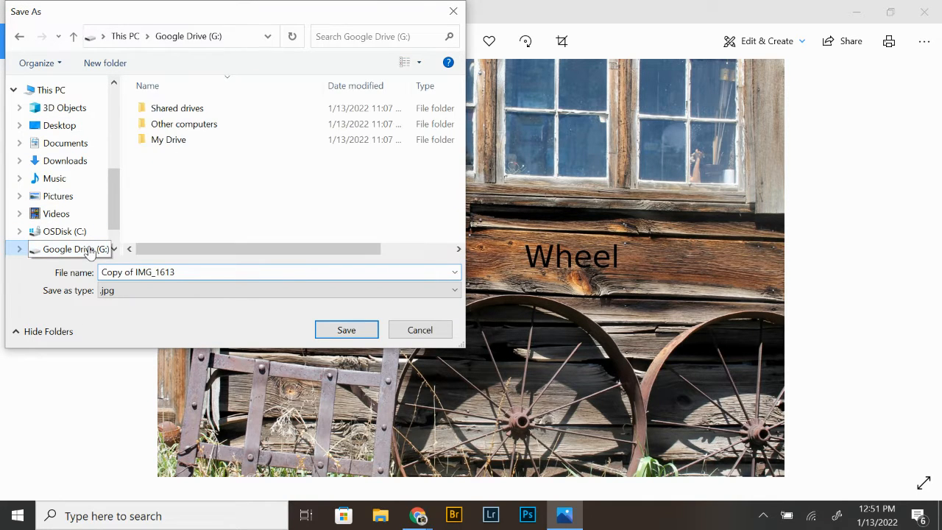
pyautogui.click(193, 140)
pyautogui.doubleClick(177, 142)
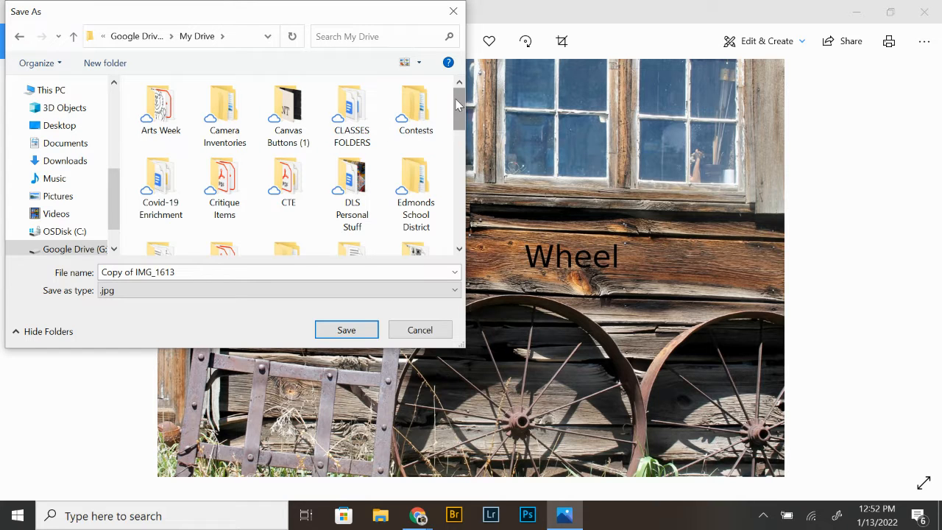
pyautogui.moveTo(461, 110); pyautogui.dragTo(442, 172)
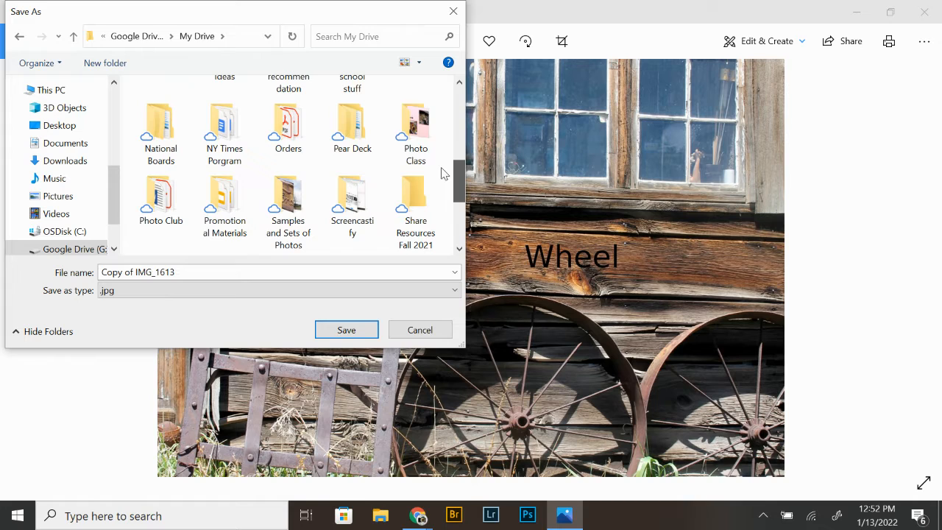
pyautogui.doubleClick(413, 129)
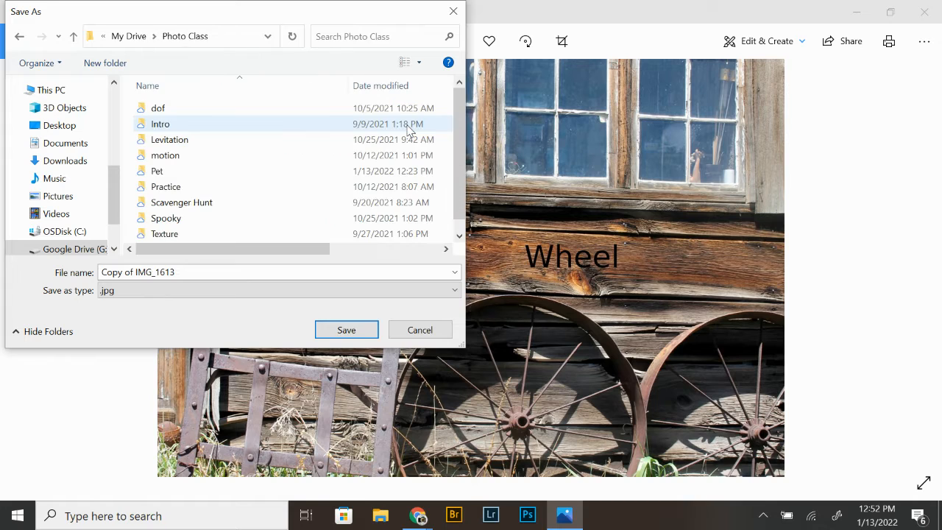
# Name the copy schoupractice and save it as a .jpg in the Photo Class folder
pyautogui.click(189, 273)
pyautogui.write('sch')
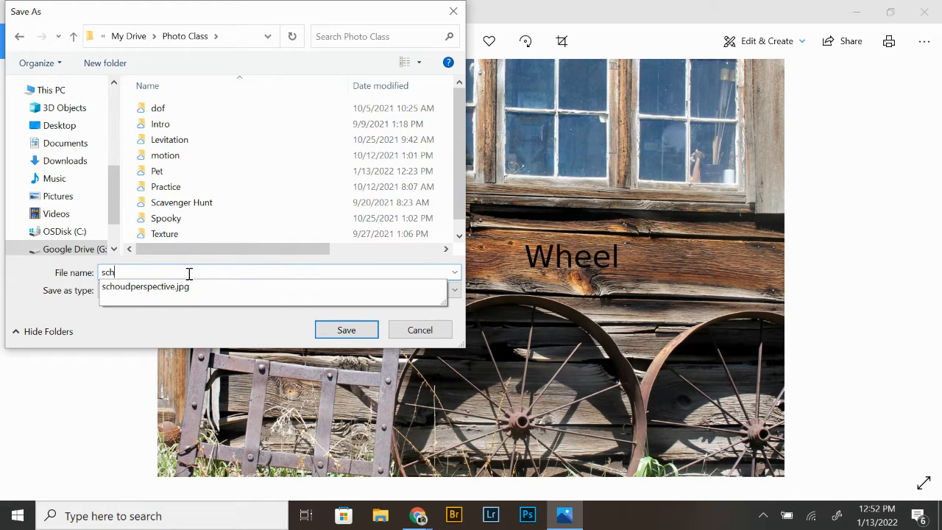
pyautogui.write('oupractice')
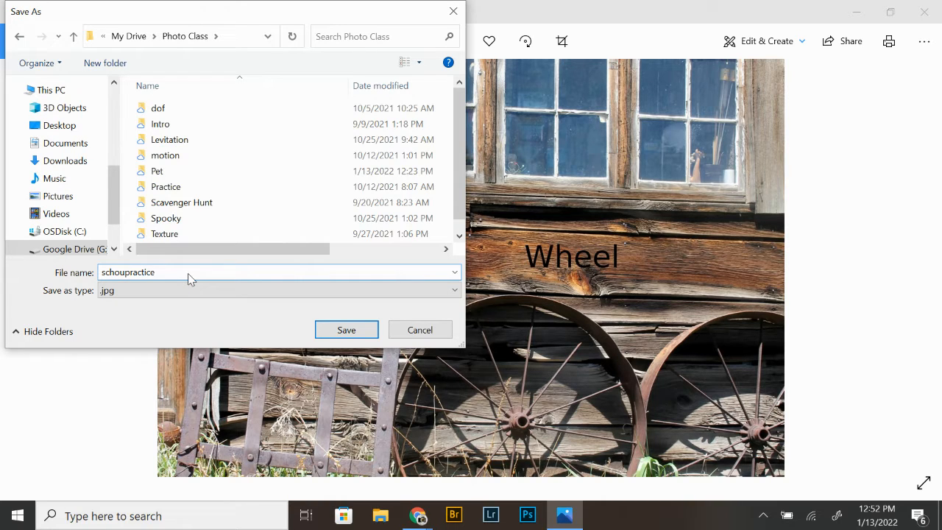
pyautogui.scroll(-1, 193, 173)
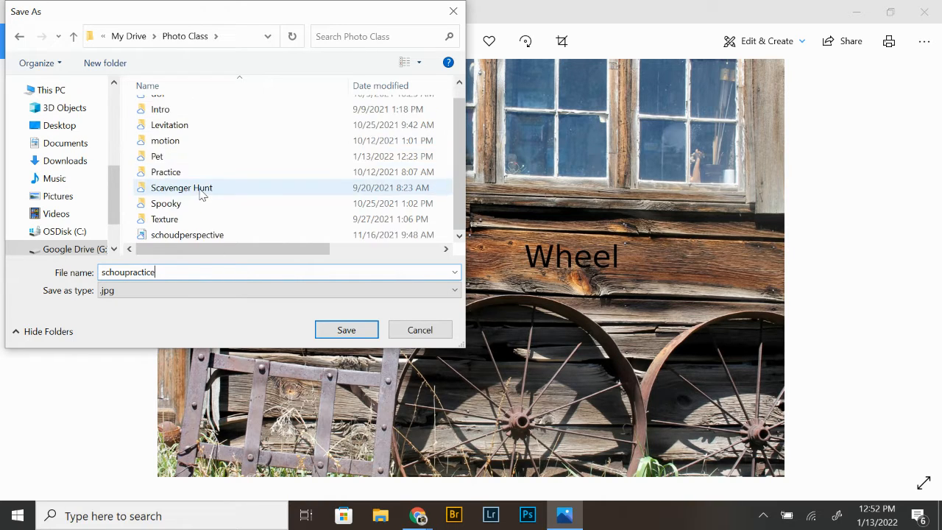
pyautogui.click(328, 335)
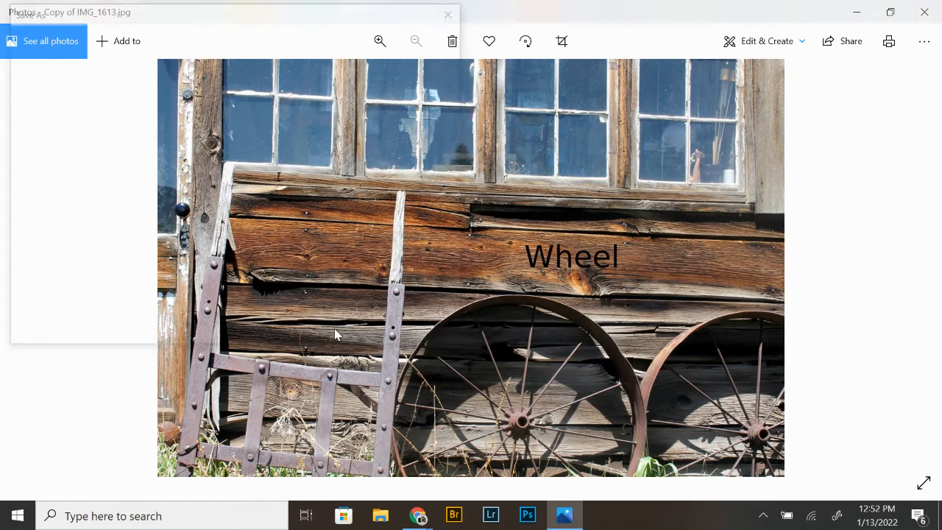